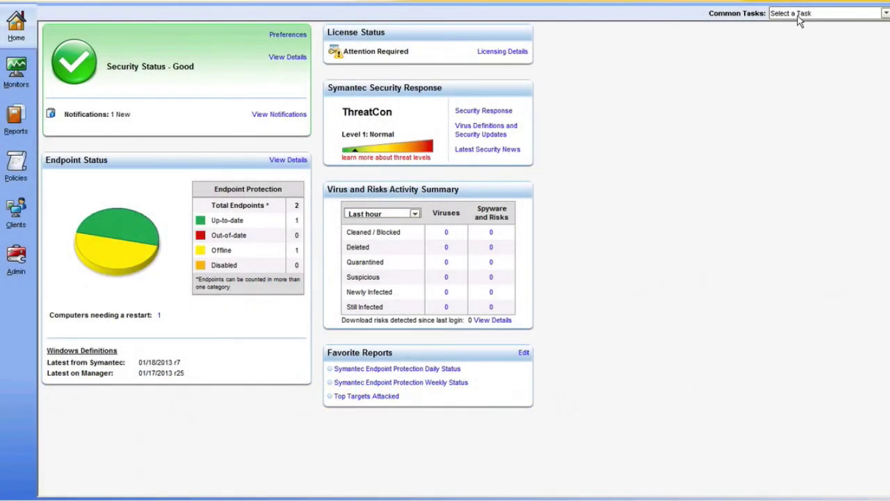
Step: Start installing the protection client as an existing package deployment, using the exported Endpoint Protection version 12.1.1000.157 v2 setup.exe
{"action": "left_click", "coordinate": [802, 15]}
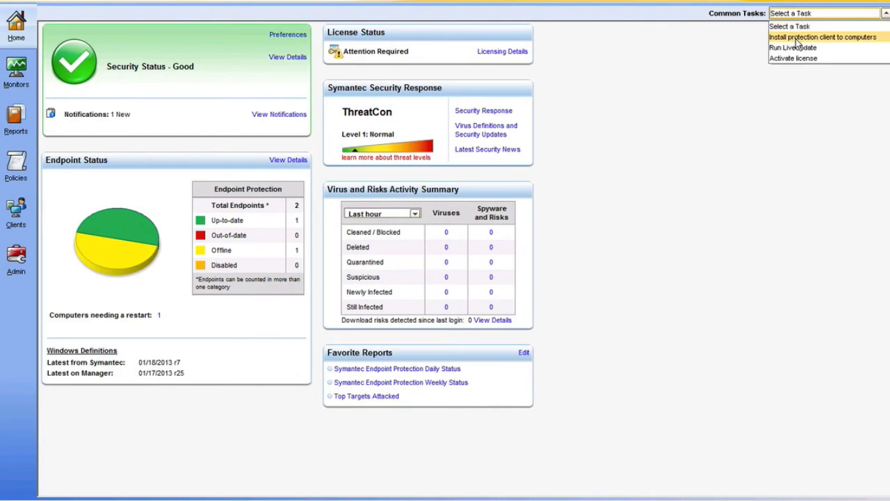
{"action": "left_click", "coordinate": [797, 38]}
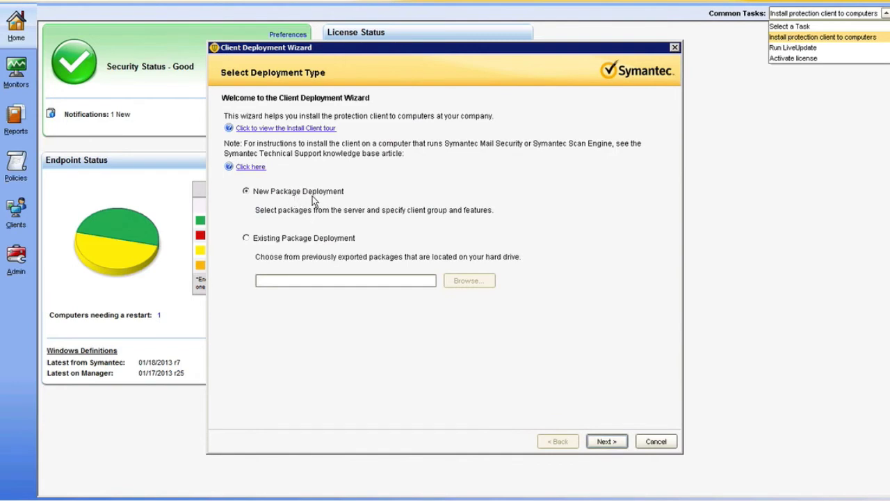
{"action": "left_click", "coordinate": [284, 241]}
{"action": "left_click", "coordinate": [313, 278]}
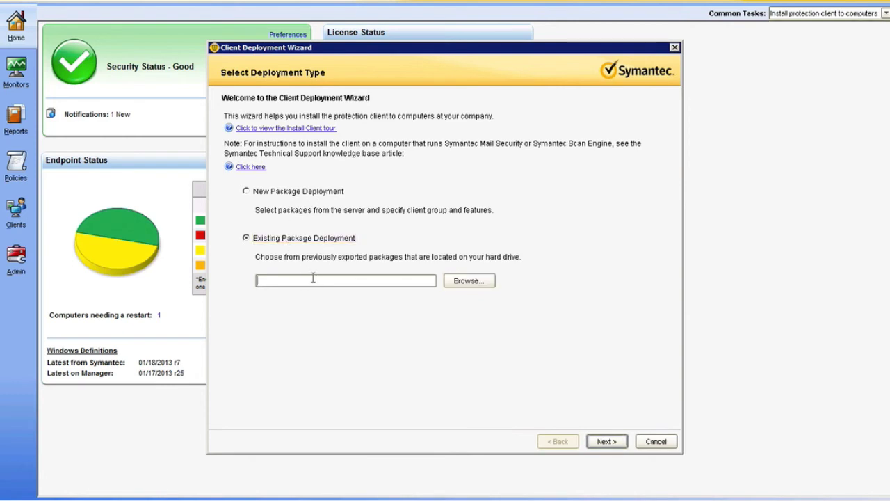
{"action": "key", "text": "ctrl+v"}
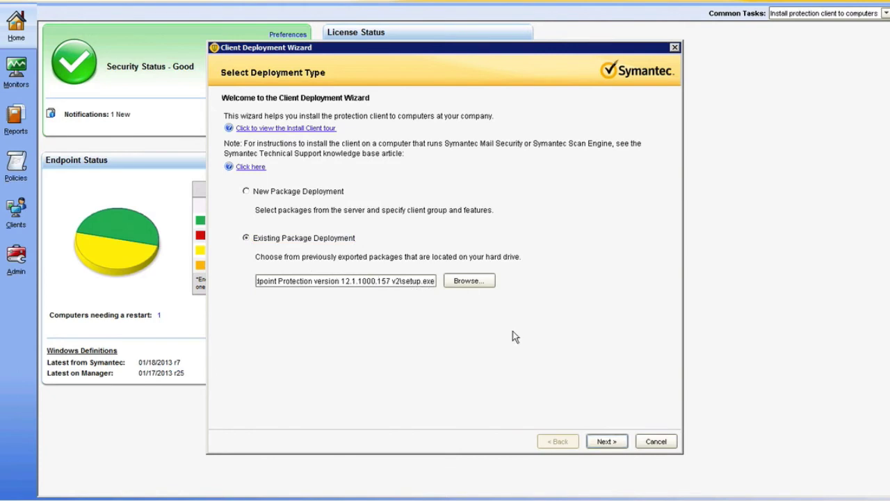
{"action": "left_click", "coordinate": [606, 441]}
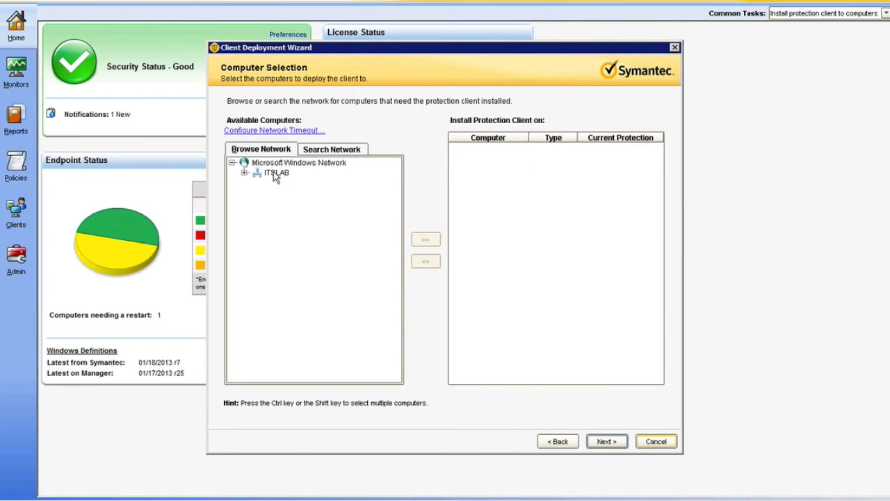
Step: Add the WIN7X64 computer from the ITSLAB network to the list of computers receiving the protection client
{"action": "left_click", "coordinate": [244, 174]}
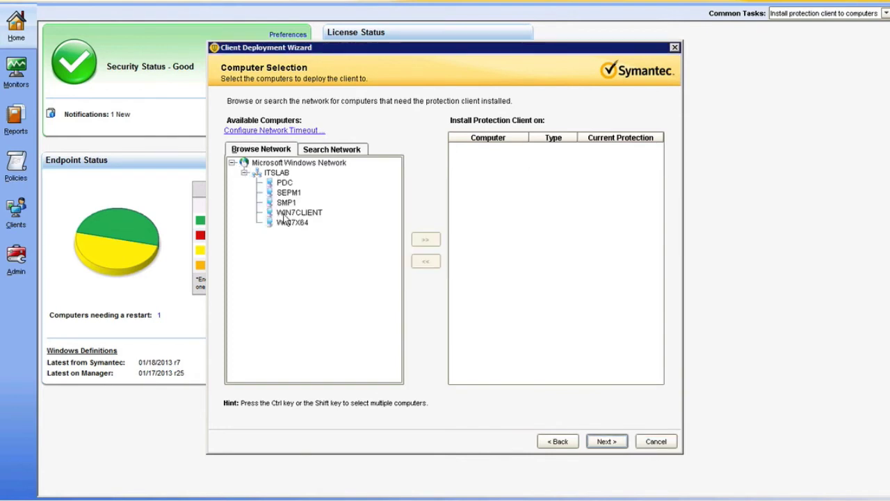
{"action": "left_click", "coordinate": [295, 223]}
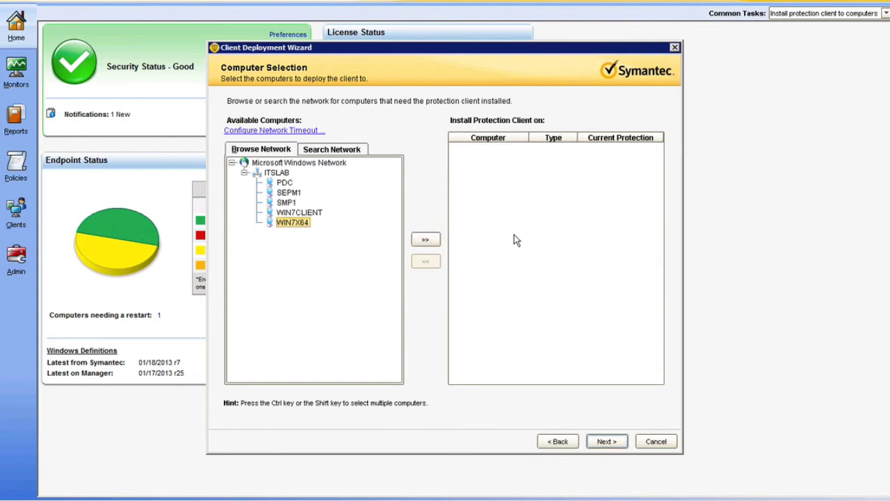
{"action": "left_click", "coordinate": [424, 240]}
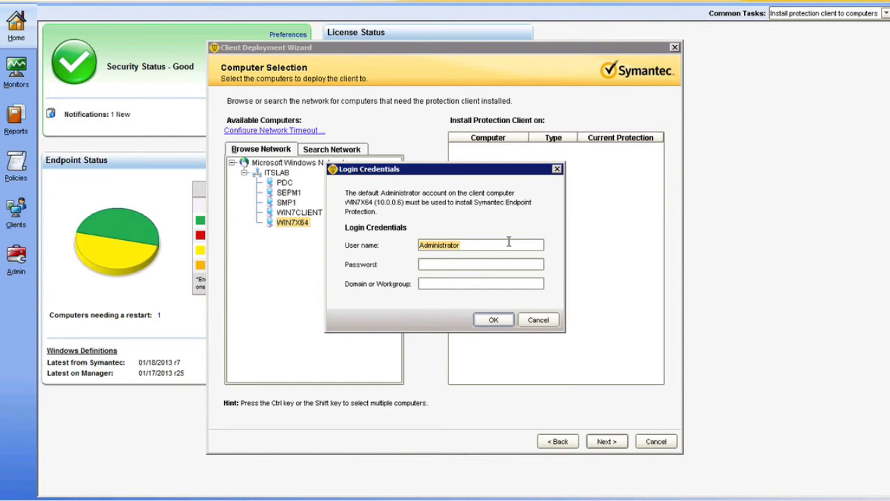
Step: Supply the login credentials for WIN7X64 with user name symsa, the account password and domain itslab
{"action": "type", "text": "symsa"}
{"action": "key", "text": "Tab"}
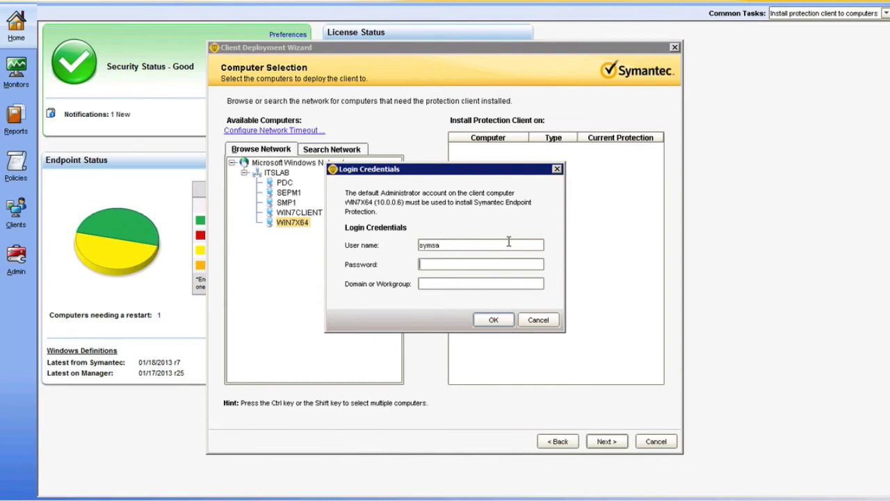
{"action": "type", "text": "********"}
{"action": "key", "text": "Tab"}
{"action": "type", "text": "itslab"}
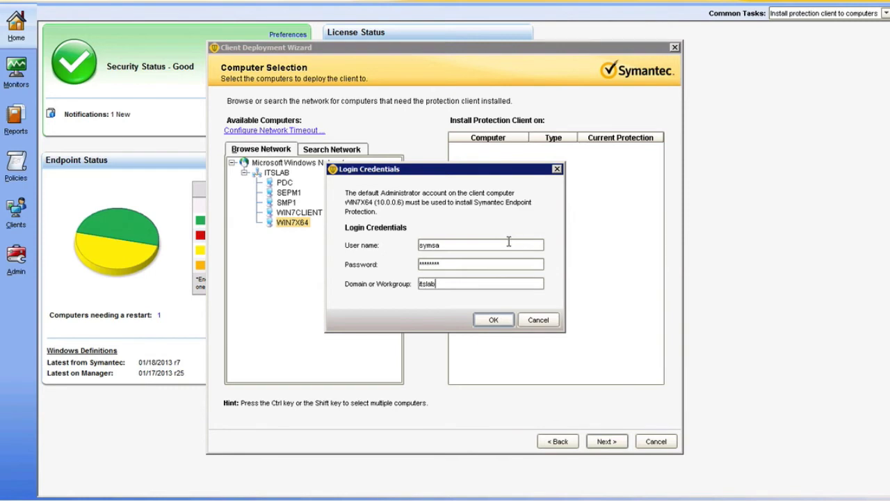
{"action": "left_click", "coordinate": [495, 321]}
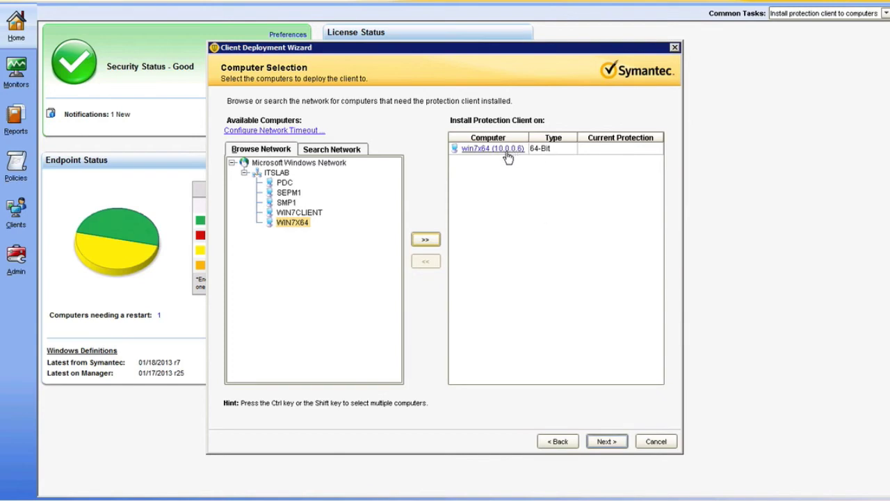
Step: Send the client software to win7x64 and finish the Client Deployment Wizard
{"action": "left_click", "coordinate": [616, 446]}
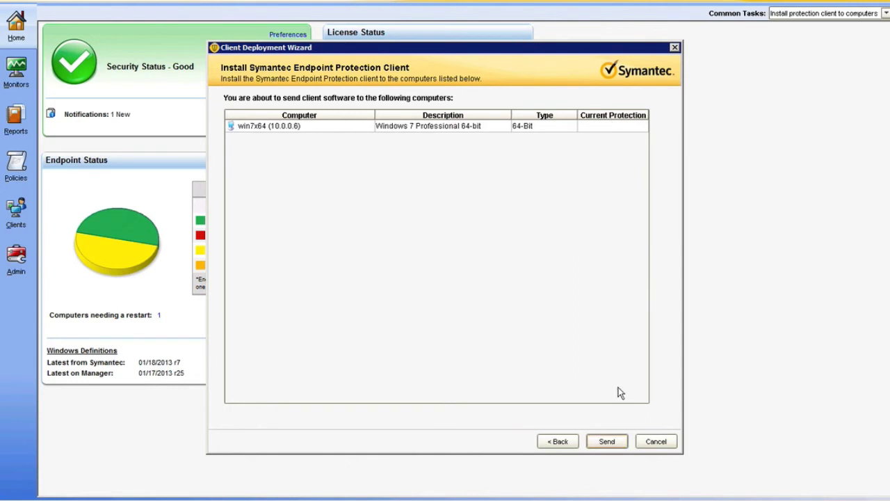
{"action": "left_click", "coordinate": [607, 441]}
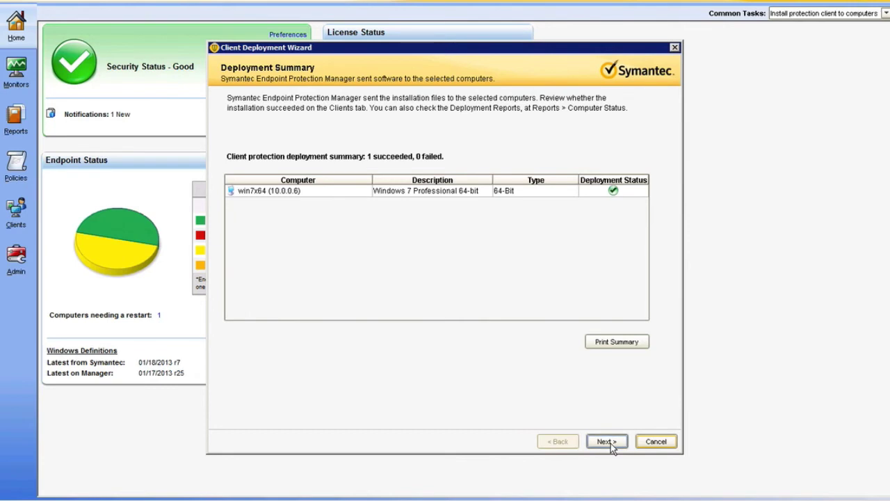
{"action": "left_click", "coordinate": [614, 442]}
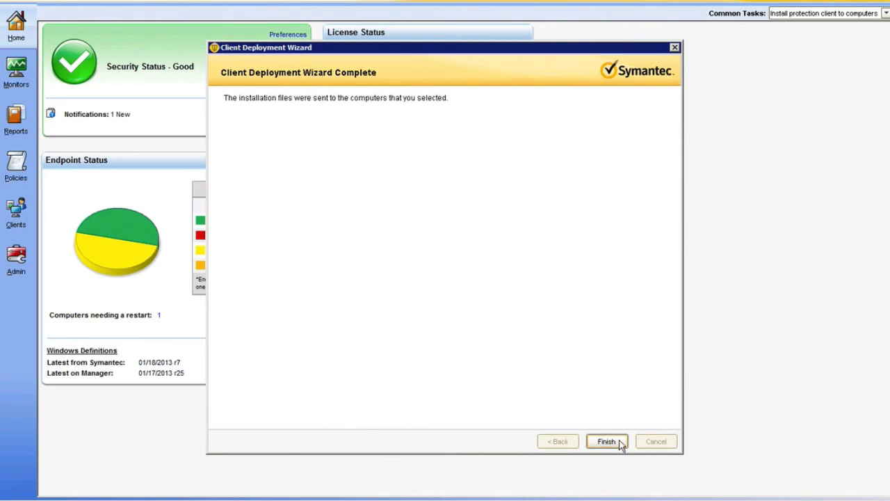
{"action": "left_click", "coordinate": [606, 441]}
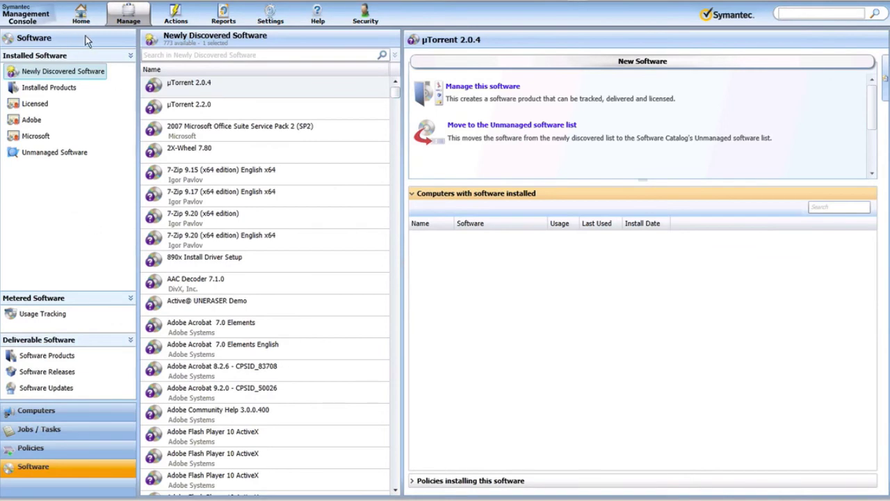
Step: In Symantec Management Console, start a software import for a Software Release with an existing UNC as the package source
{"action": "right_click", "coordinate": [52, 224]}
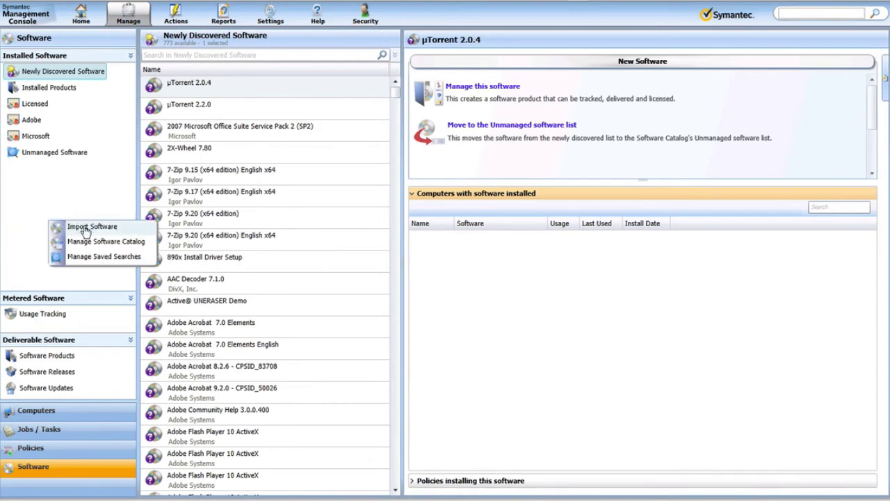
{"action": "left_click", "coordinate": [85, 228]}
{"action": "left_click", "coordinate": [405, 143]}
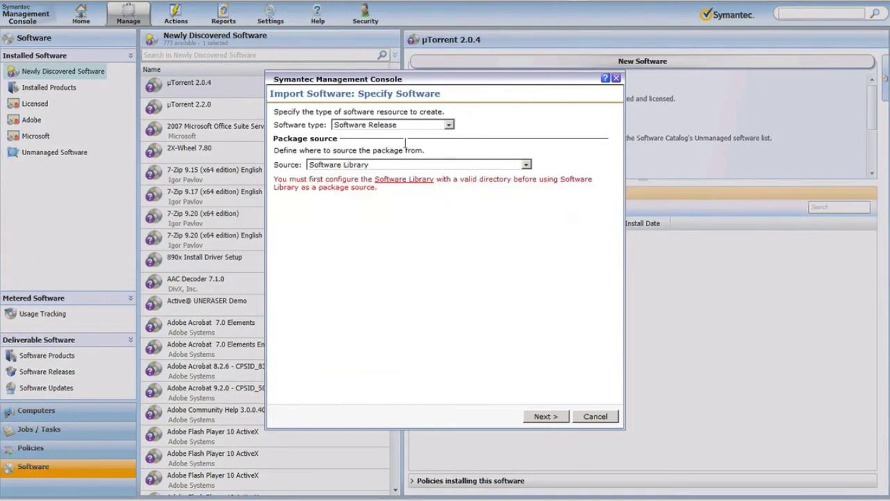
{"action": "left_click", "coordinate": [426, 165]}
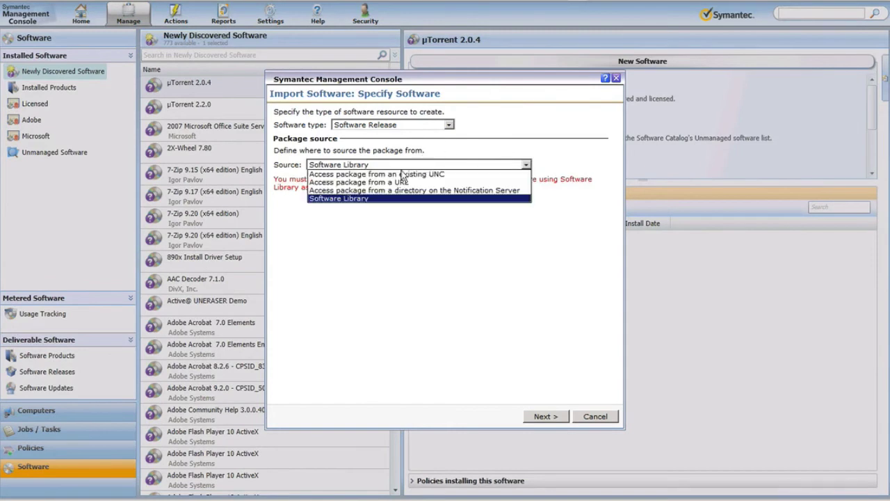
{"action": "left_click", "coordinate": [395, 175]}
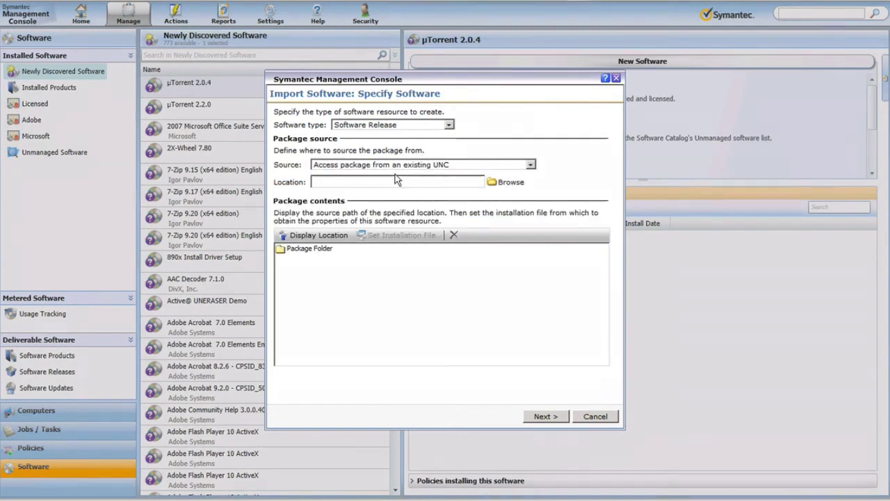
Step: Load the Endpoint Protection version 12.1.1000.157 v2 package location, set setup.exe as the installation file and continue to the software details
{"action": "left_click", "coordinate": [379, 183]}
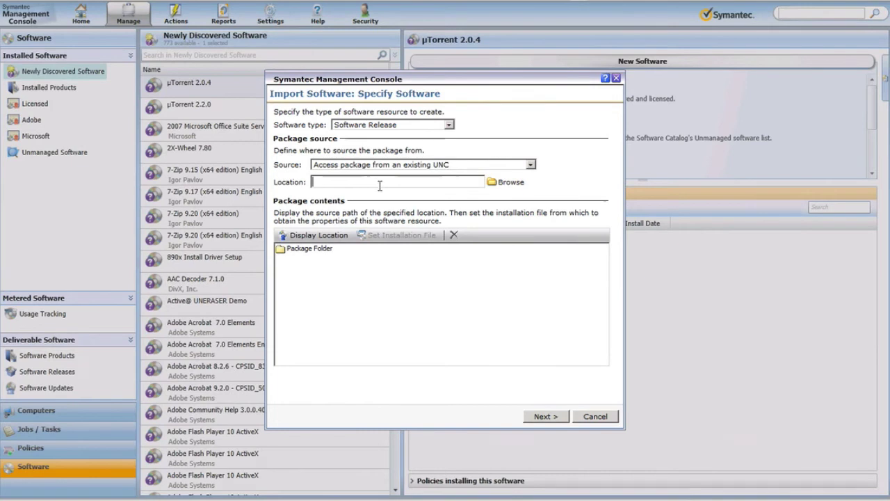
{"action": "key", "text": "ctrl+v"}
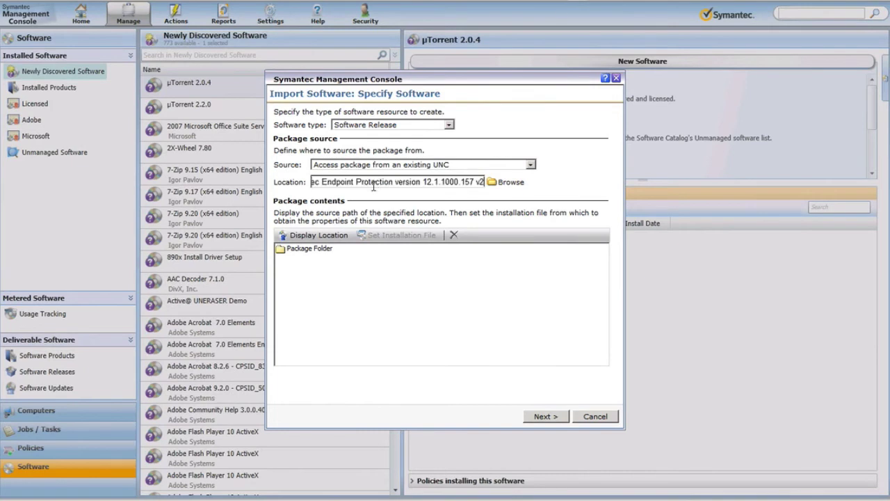
{"action": "left_click", "coordinate": [329, 243]}
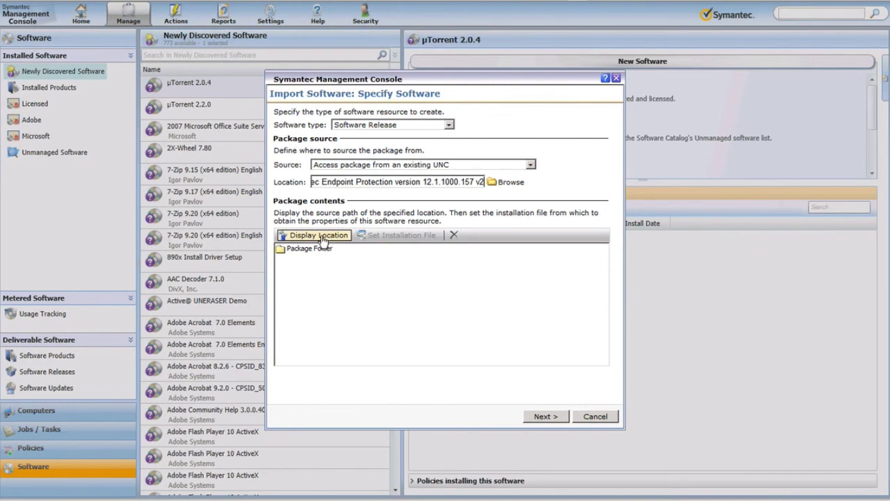
{"action": "left_click", "coordinate": [323, 236]}
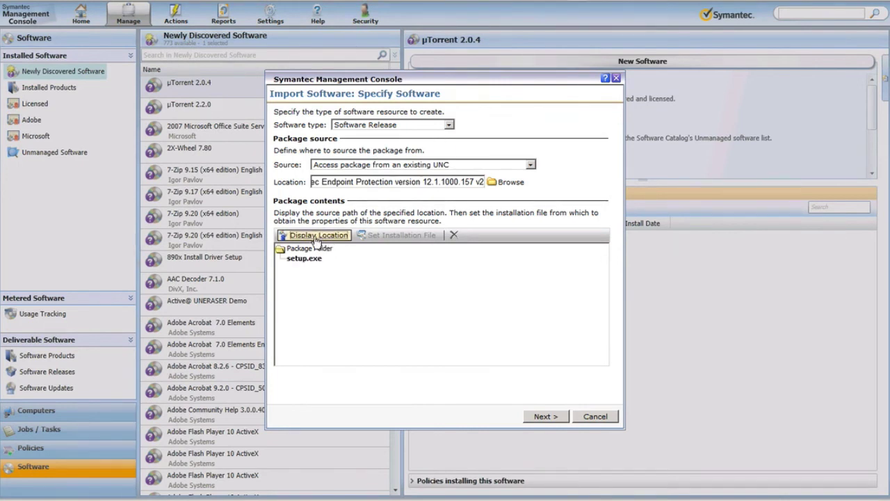
{"action": "left_click", "coordinate": [306, 258]}
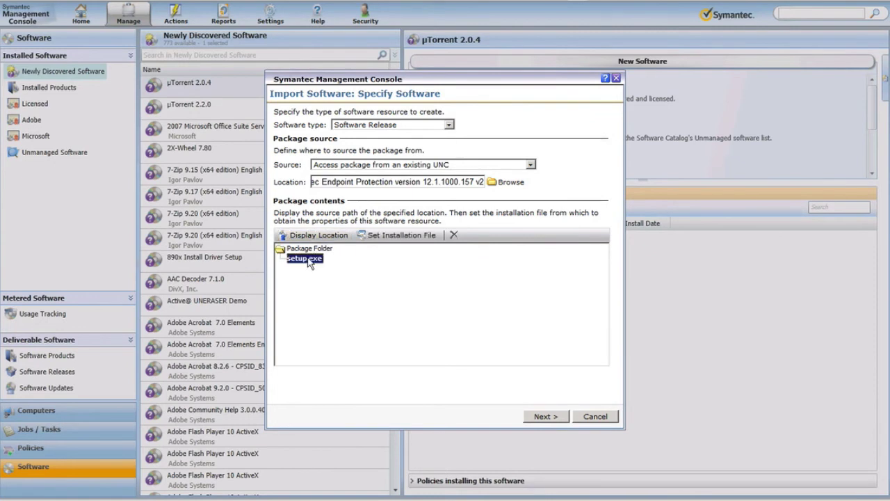
{"action": "left_click", "coordinate": [385, 237]}
{"action": "left_click", "coordinate": [555, 418]}
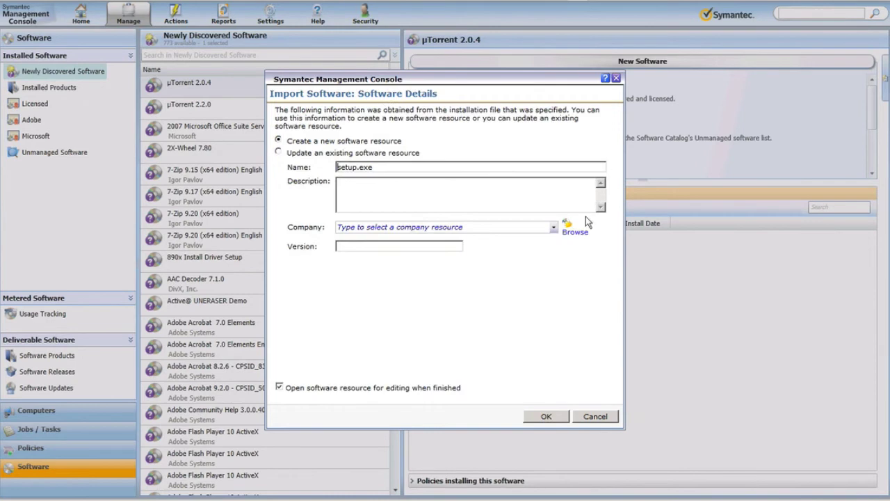
Step: Name the new software resource "Symantec Endpoint Protection Client" and describe it as "v12 - source is SEPM1.itslab.cloud"
{"action": "left_click", "coordinate": [337, 164]}
{"action": "double_click", "coordinate": [337, 165]}
{"action": "type", "text": "Symantec Endpoint Protection Client"}
{"action": "key", "text": "Tab"}
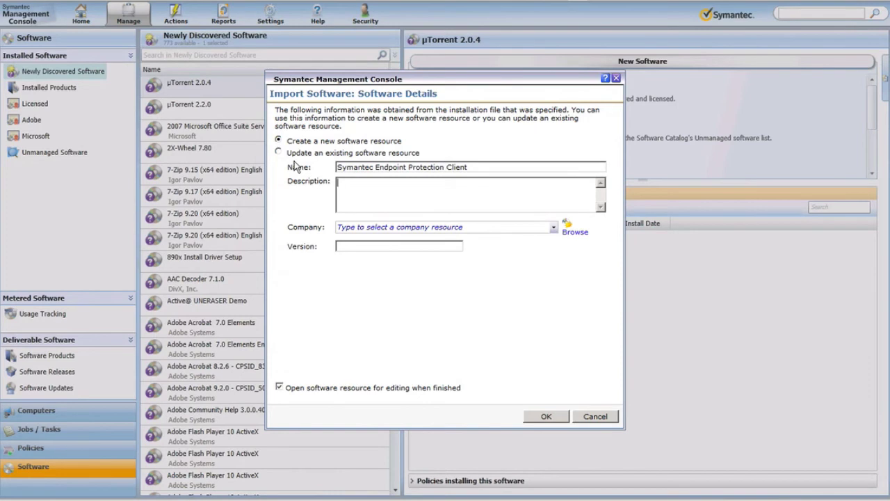
{"action": "type", "text": "v12 - source is SEPM1.its"}
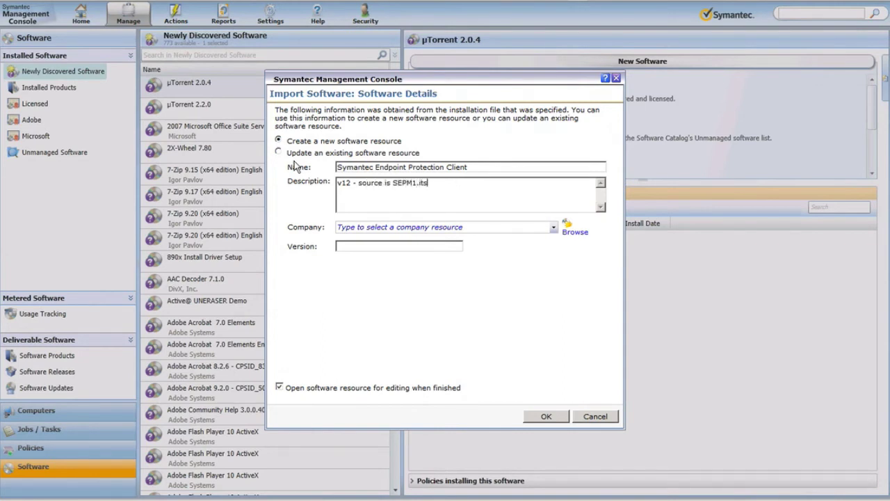
{"action": "type", "text": "lab."}
{"action": "type", "text": "lab.cloud"}
Step: Set the resource's company to Symantec and its version to 12.1.1, and complete the import
{"action": "left_click", "coordinate": [507, 228]}
{"action": "type", "text": "sy"}
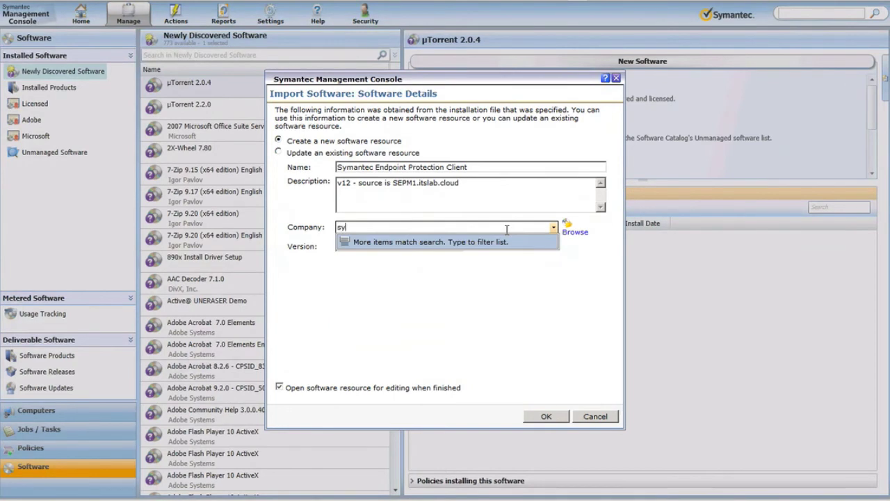
{"action": "type", "text": "mantec"}
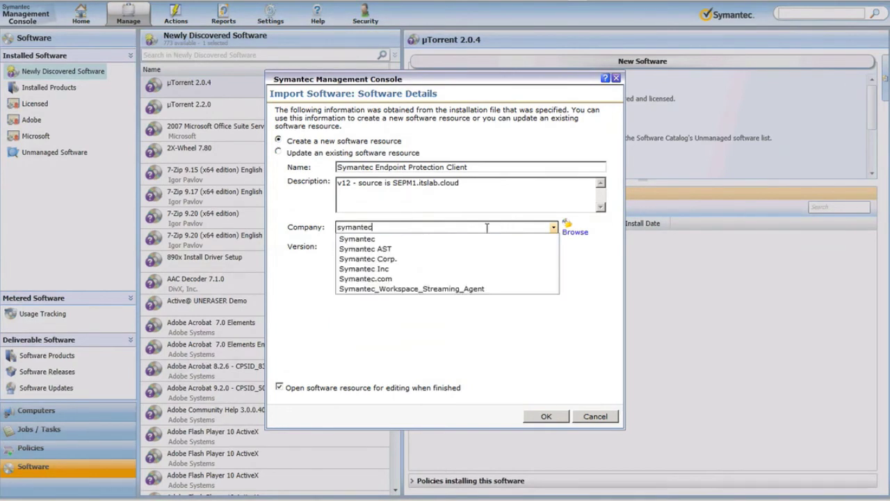
{"action": "left_click", "coordinate": [356, 240]}
{"action": "left_click", "coordinate": [391, 246]}
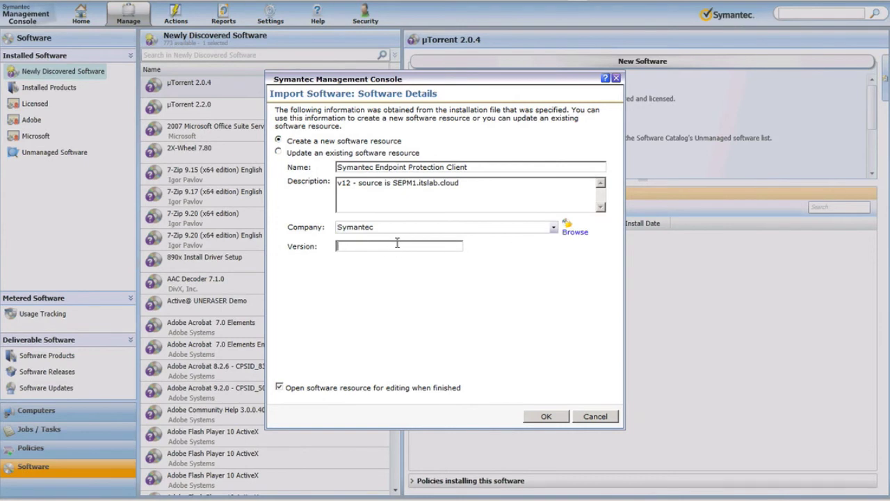
{"action": "type", "text": "12.1.1"}
{"action": "left_click", "coordinate": [547, 416]}
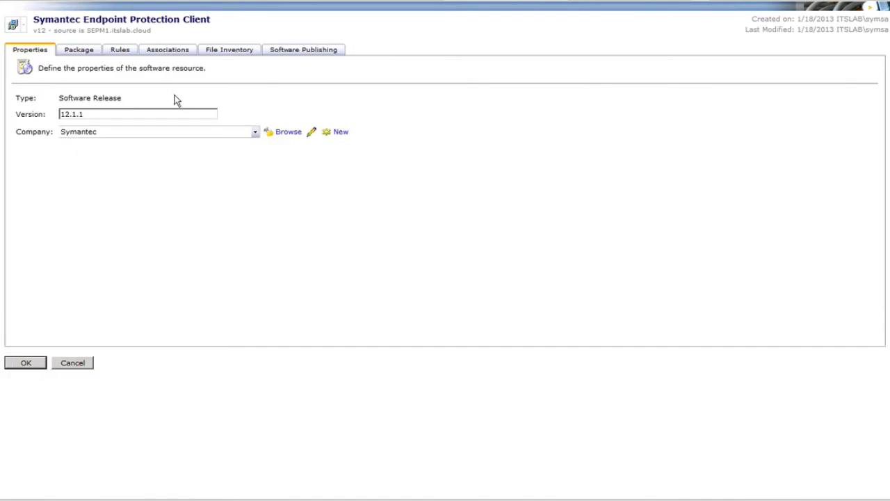
Step: Review the imported resource's packages and command lines, and accept the software resource
{"action": "left_click", "coordinate": [81, 49]}
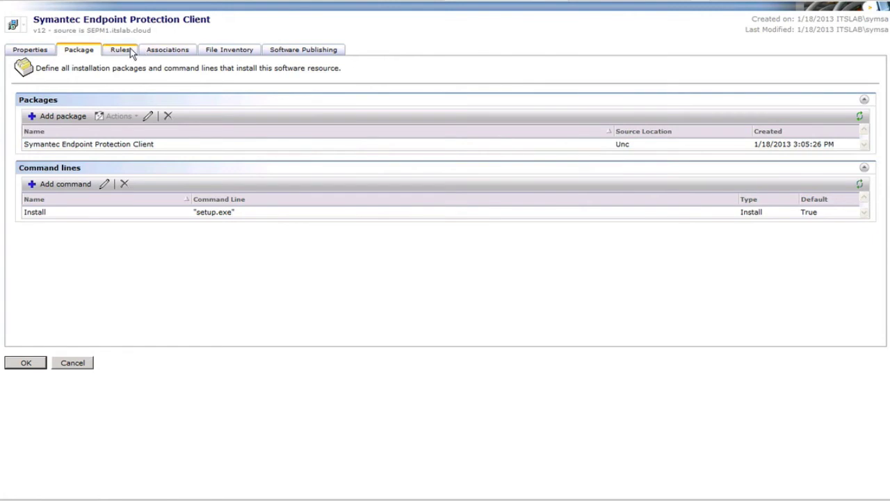
{"action": "left_click", "coordinate": [23, 367]}
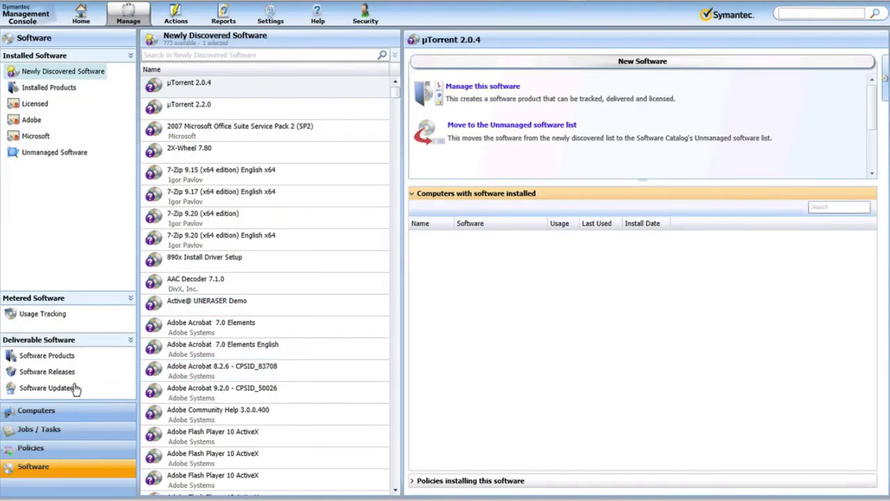
Step: Search the deliverable software releases for "protection" and select the Symantec Endpoint Protection Client release
{"action": "left_click", "coordinate": [43, 373]}
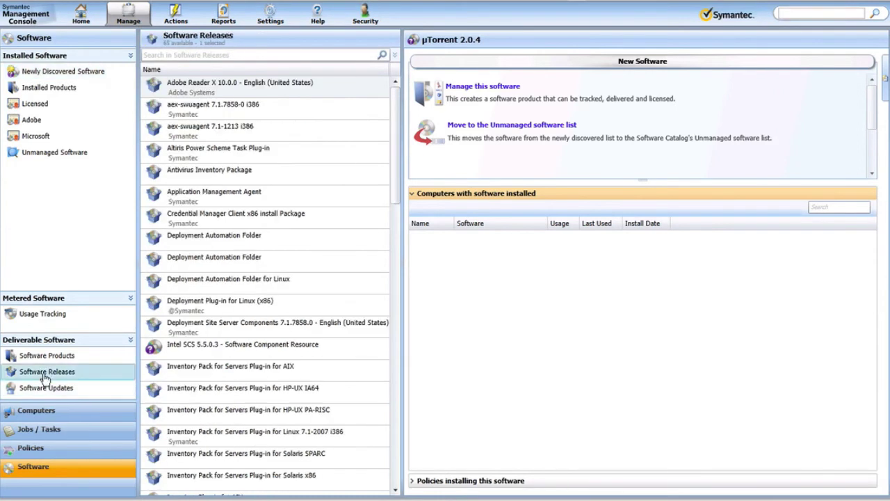
{"action": "left_click", "coordinate": [217, 55]}
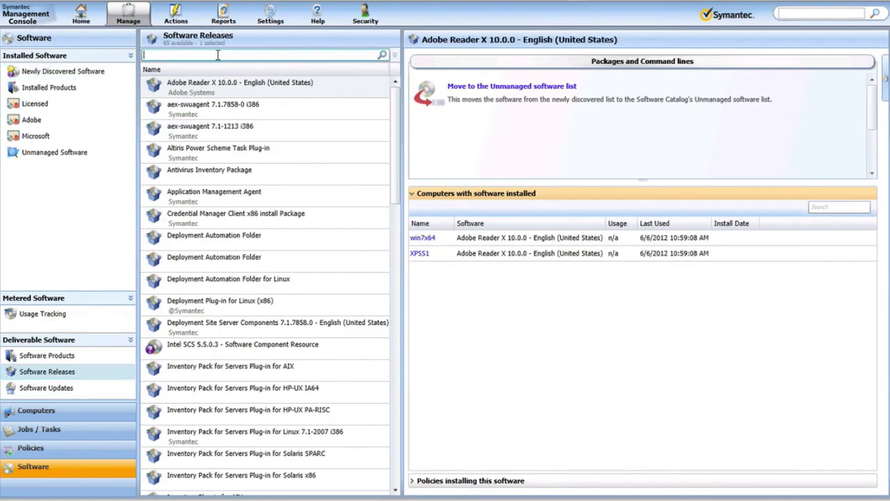
{"action": "type", "text": "protection"}
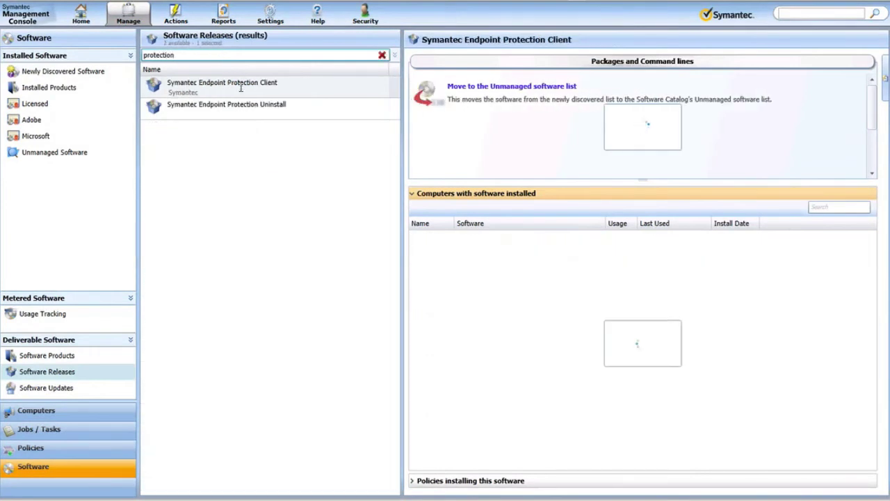
{"action": "left_click", "coordinate": [237, 91]}
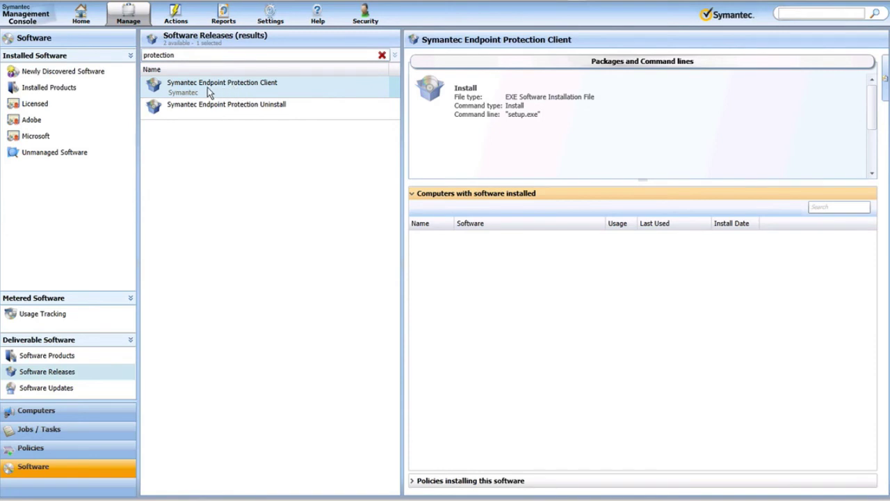
Step: Create a Quick Delivery Task for the Symantec Endpoint Protection Client with win7x64 as the destination computer, and submit it
{"action": "right_click", "coordinate": [209, 92]}
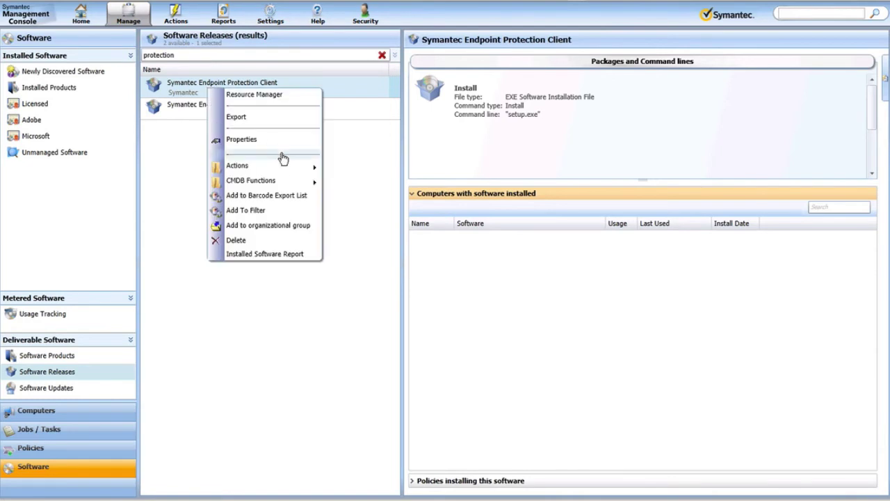
{"action": "mouse_move", "coordinate": [282, 169]}
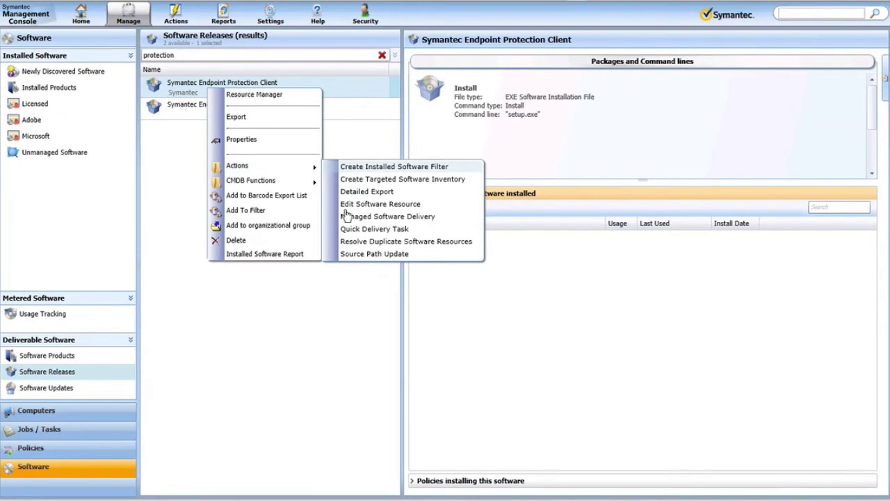
{"action": "left_click", "coordinate": [360, 230]}
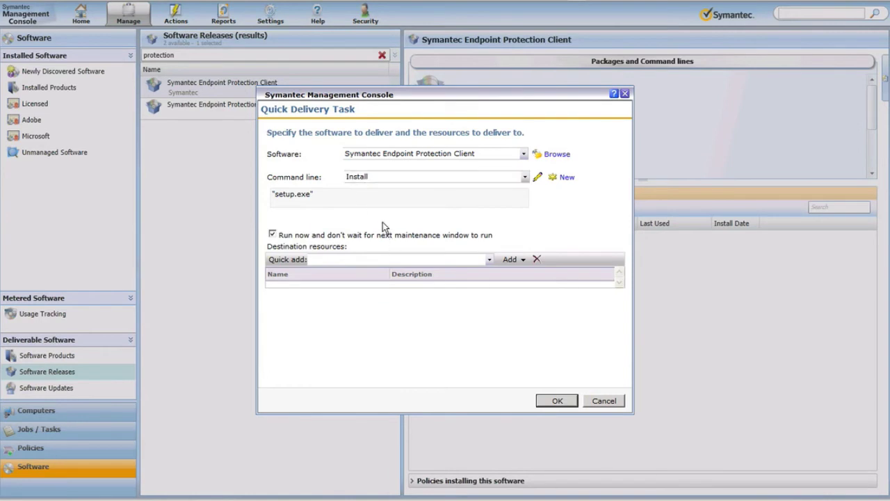
{"action": "left_click", "coordinate": [323, 259]}
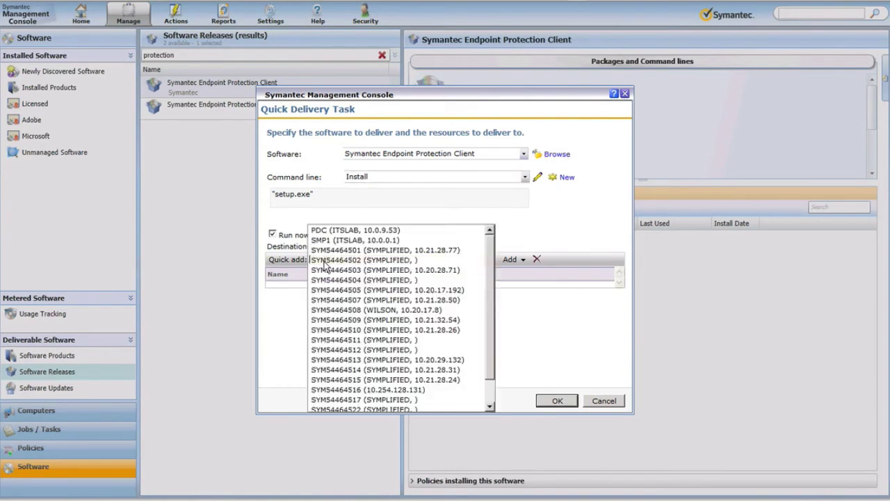
{"action": "type", "text": "win"}
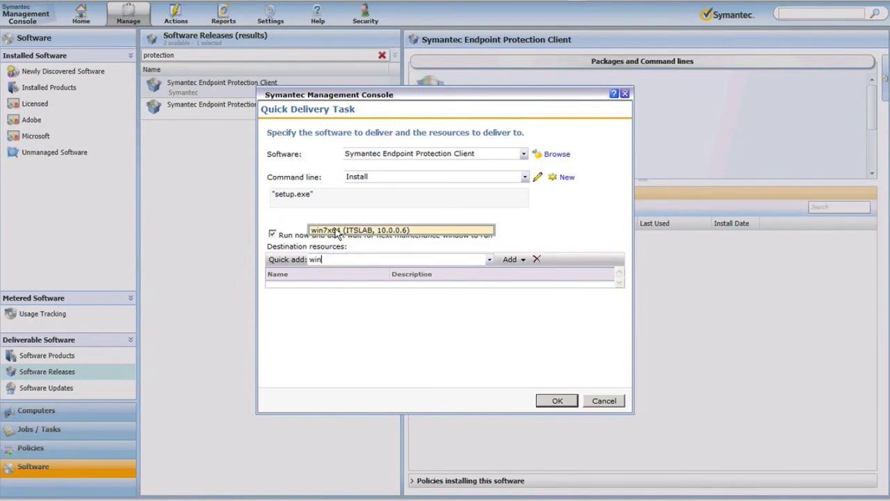
{"action": "left_click", "coordinate": [337, 233]}
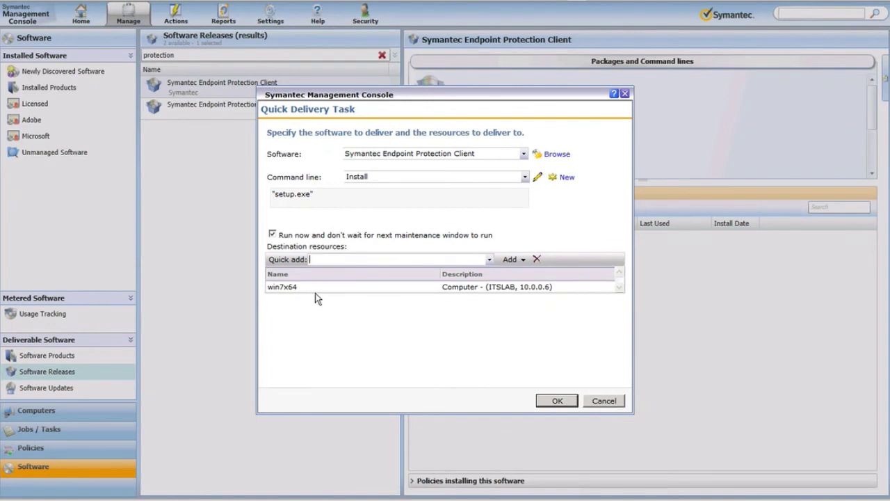
{"action": "left_click", "coordinate": [299, 287]}
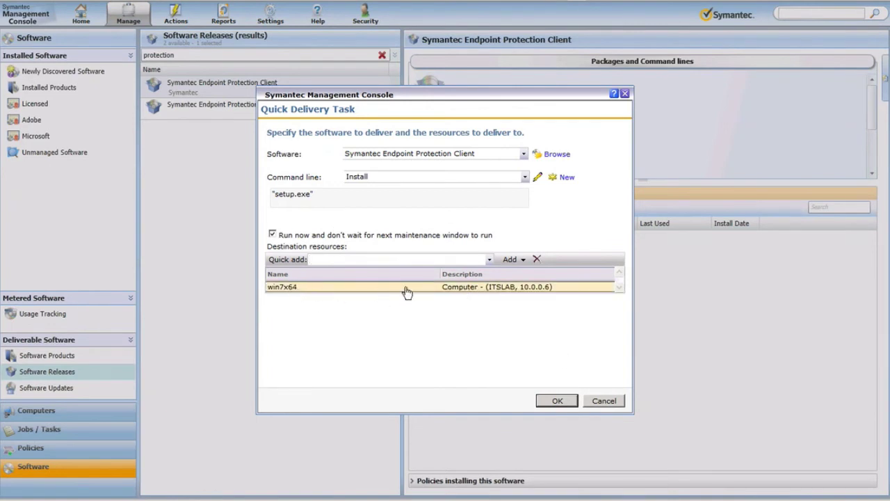
{"action": "left_click", "coordinate": [549, 401]}
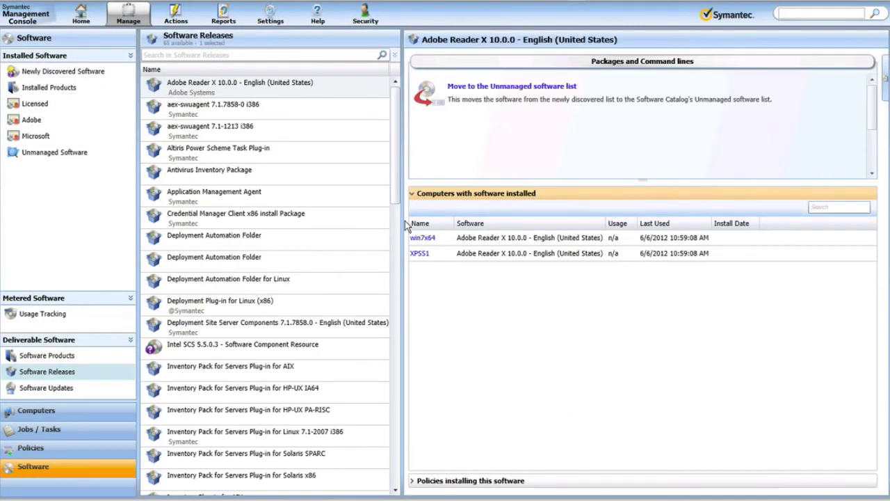
Step: Filter the software releases by "protection" again and view the Symantec Endpoint Protection Client's installed computers
{"action": "left_click", "coordinate": [261, 55]}
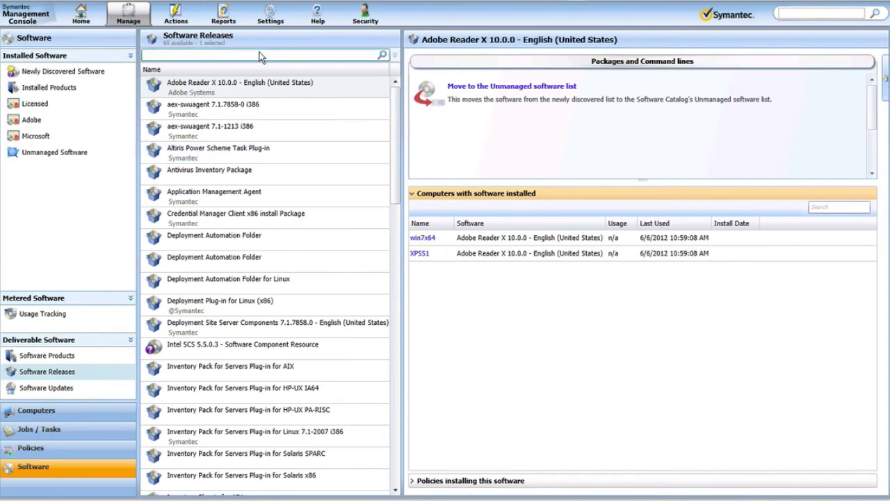
{"action": "type", "text": "protection"}
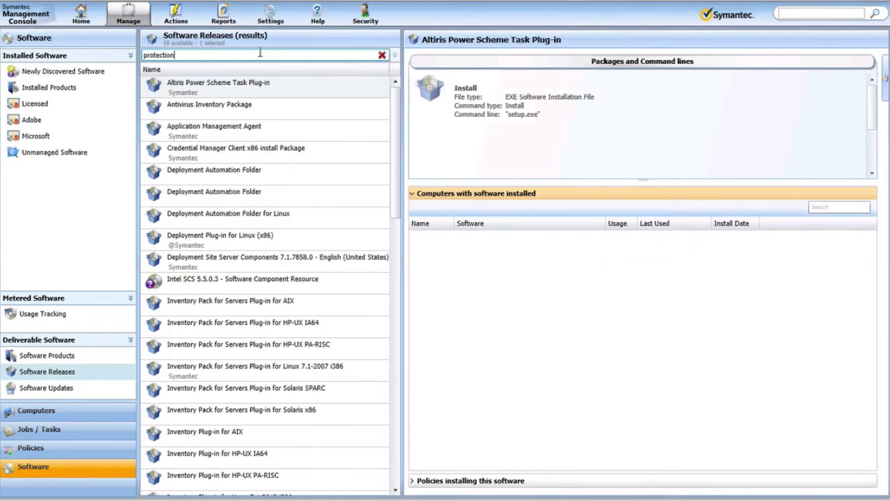
{"action": "left_click", "coordinate": [243, 87]}
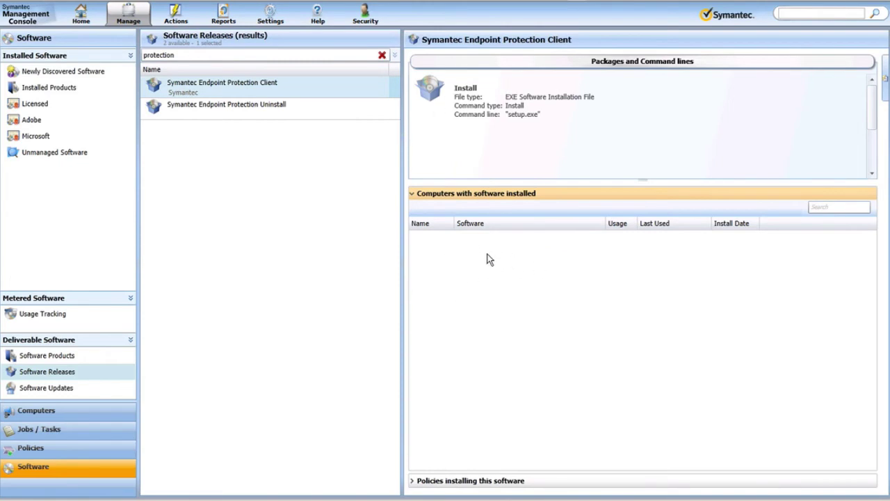
Step: Check the status of the client installation task among the win7x64 computer's jobs and tasks
{"action": "left_click", "coordinate": [39, 411]}
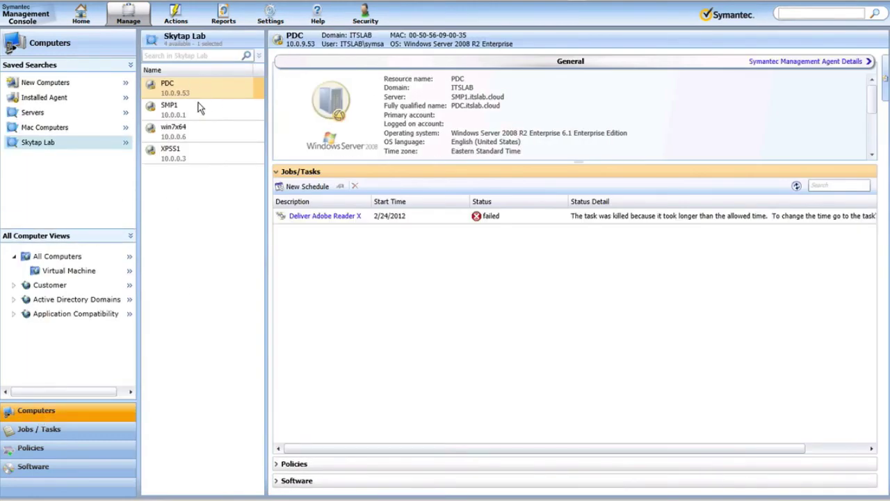
{"action": "left_click", "coordinate": [170, 132]}
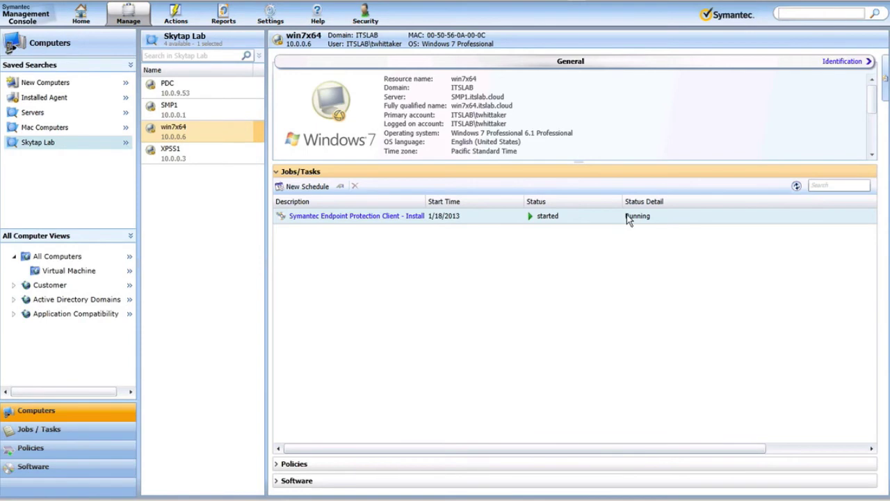
{"action": "left_click", "coordinate": [775, 444]}
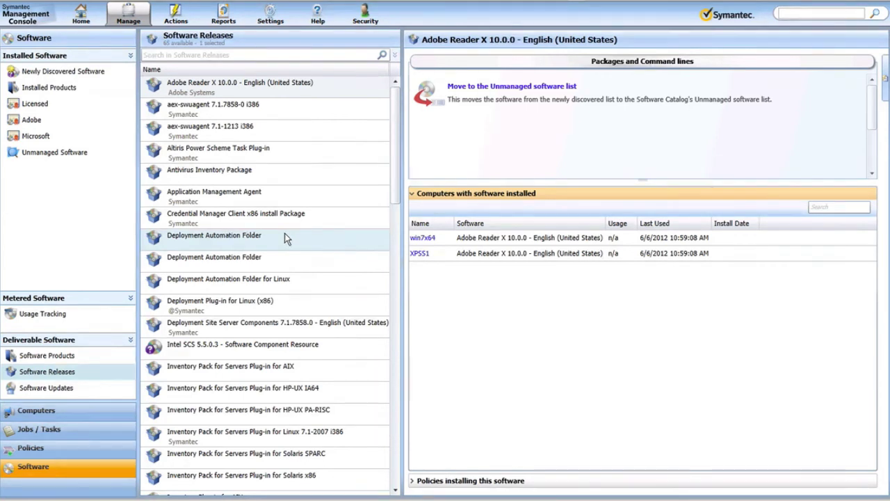
Step: Find the Symantec Endpoint Protection Client release with "prote", start a Managed Software Delivery for it and continue to the destinations
{"action": "left_click", "coordinate": [210, 55]}
{"action": "type", "text": "prote"}
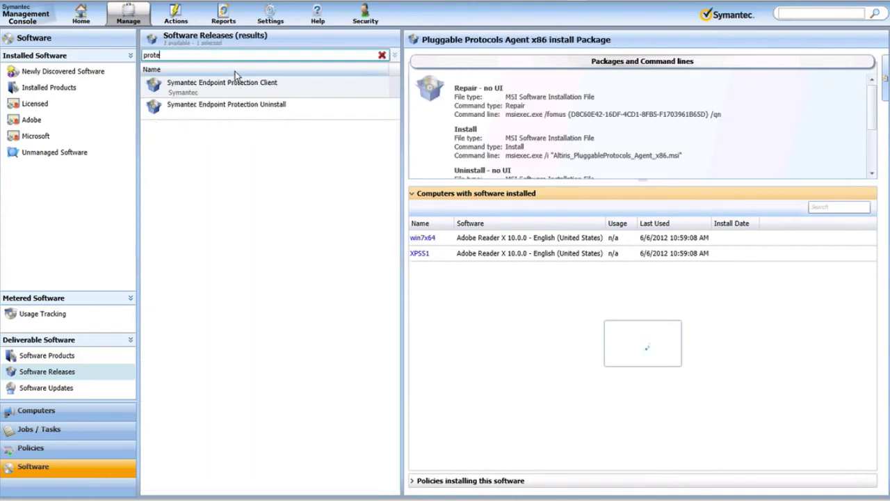
{"action": "left_click", "coordinate": [234, 89]}
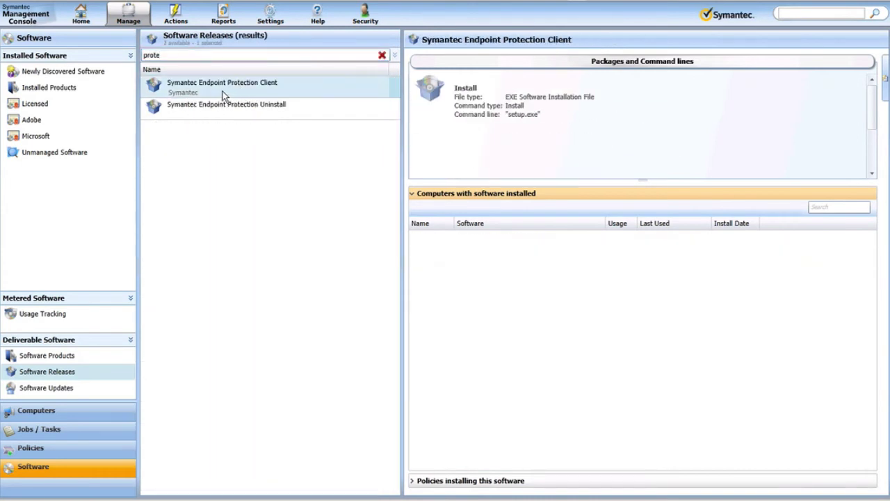
{"action": "right_click", "coordinate": [220, 94]}
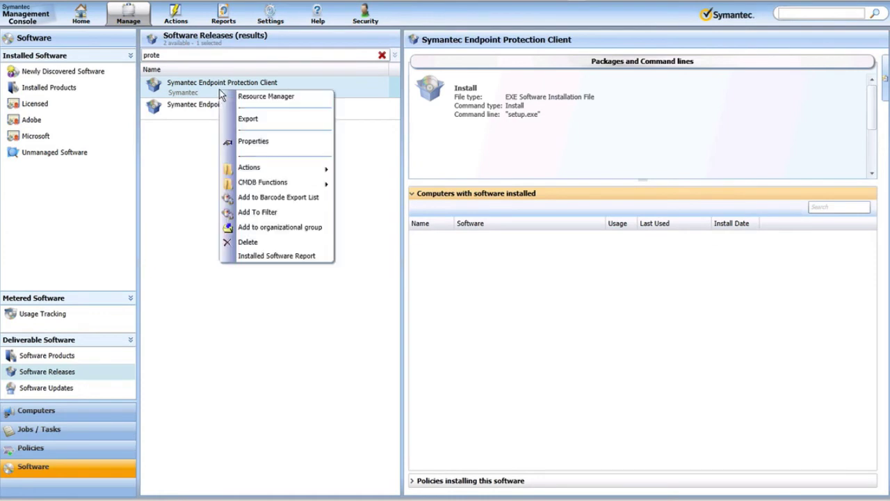
{"action": "mouse_move", "coordinate": [268, 174]}
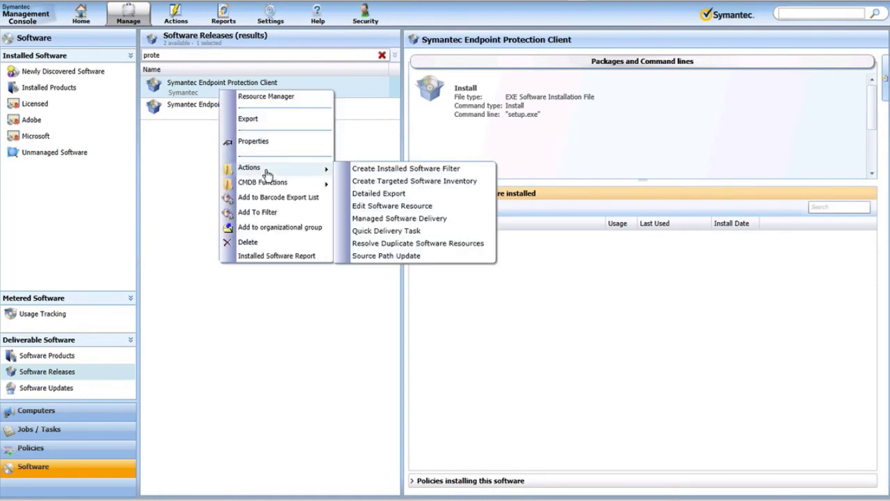
{"action": "left_click", "coordinate": [402, 219]}
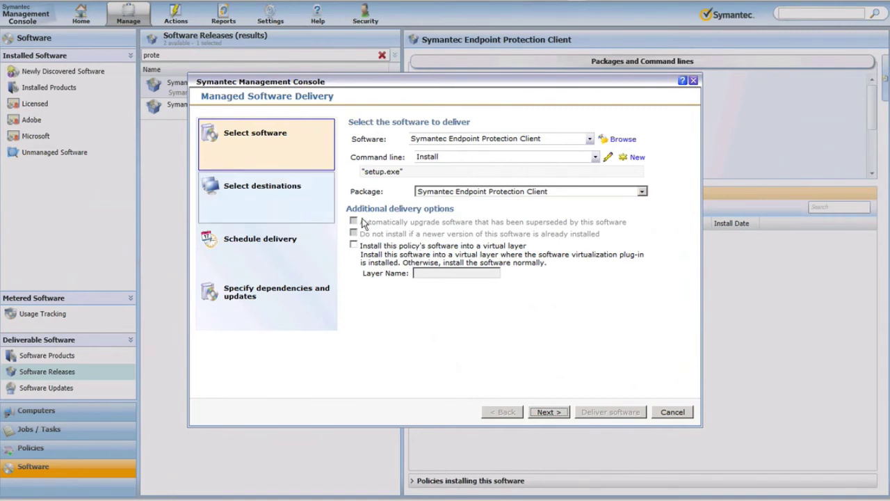
{"action": "left_click", "coordinate": [556, 412]}
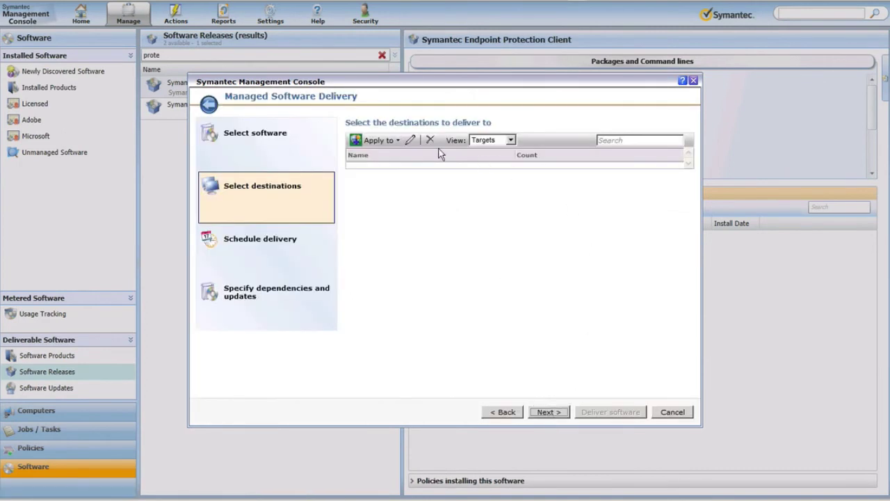
Step: Apply the delivery to computers with a rule that excludes computers not in the Windows 7 filter, and update the results
{"action": "left_click", "coordinate": [398, 141]}
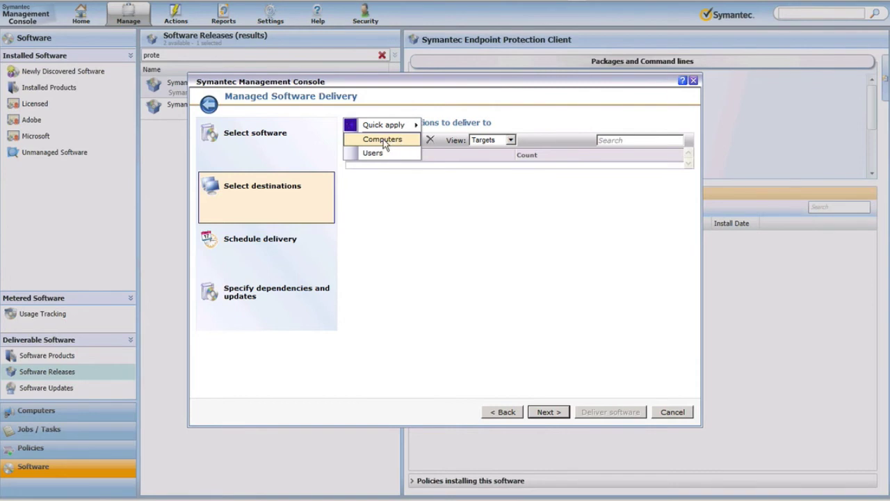
{"action": "left_click", "coordinate": [383, 139]}
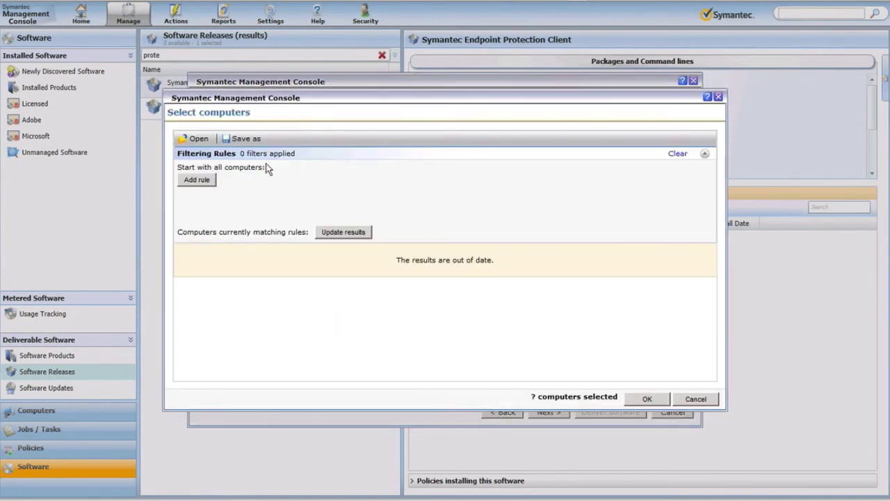
{"action": "left_click", "coordinate": [194, 180]}
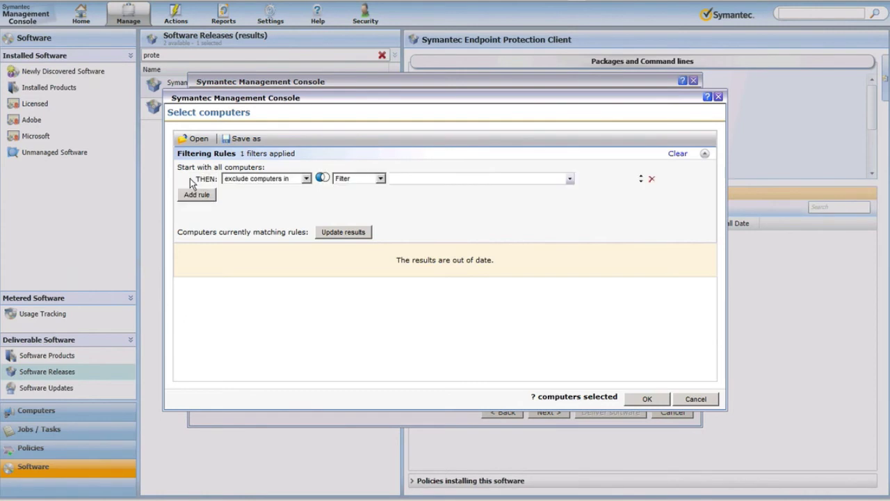
{"action": "left_click", "coordinate": [293, 179]}
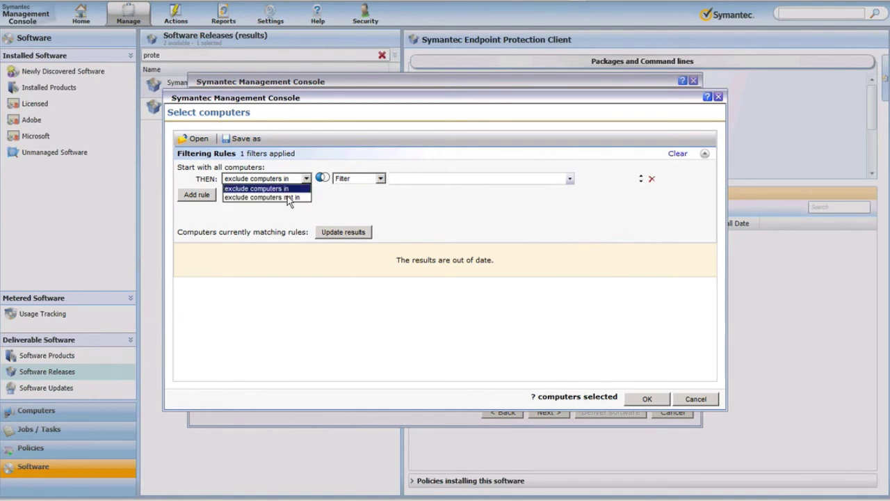
{"action": "left_click", "coordinate": [271, 201]}
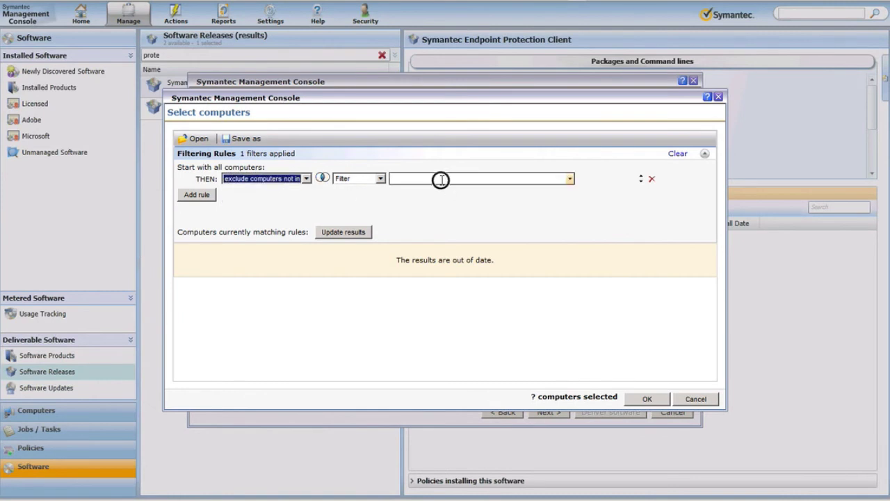
{"action": "left_click", "coordinate": [441, 179]}
{"action": "type", "text": "windows "}
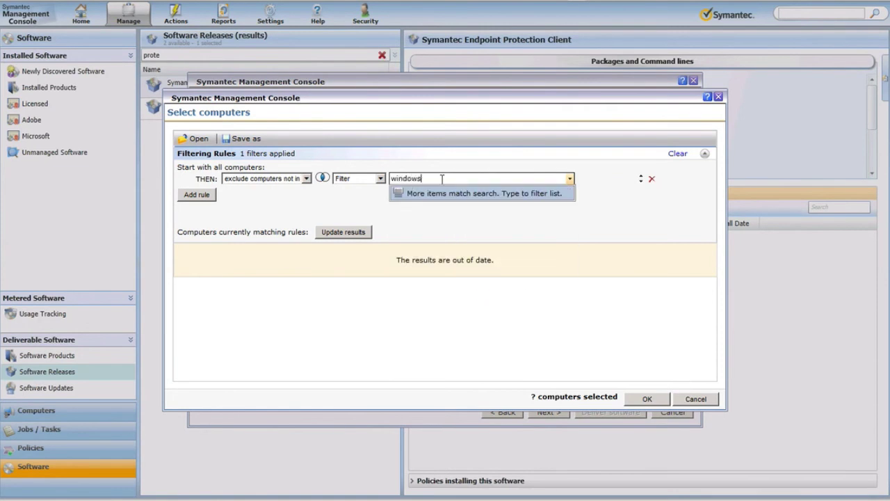
{"action": "type", "text": "7"}
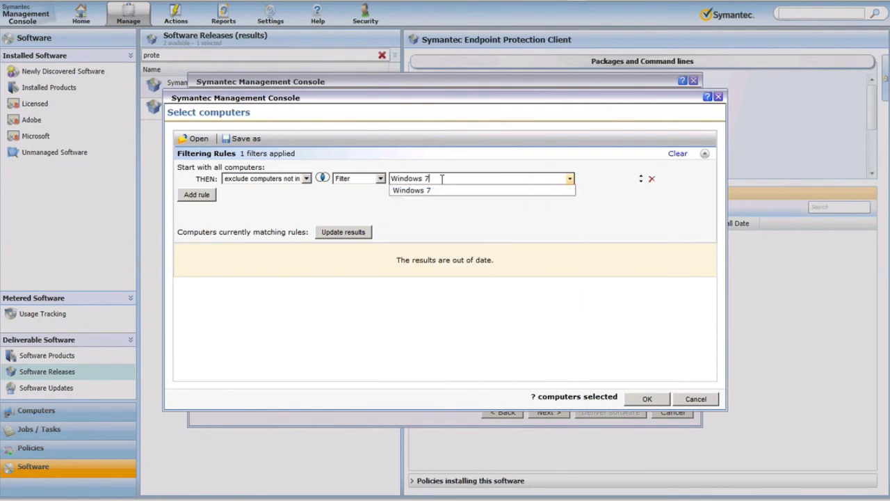
{"action": "left_click", "coordinate": [409, 191]}
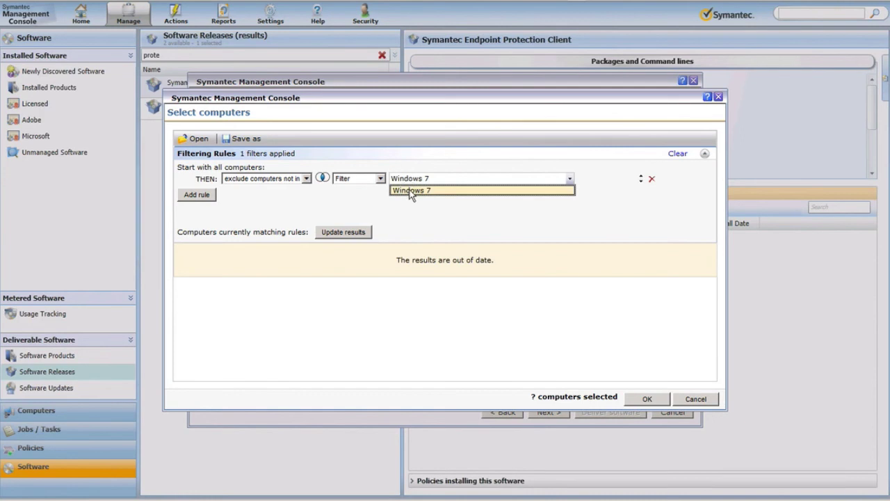
{"action": "left_click", "coordinate": [353, 237]}
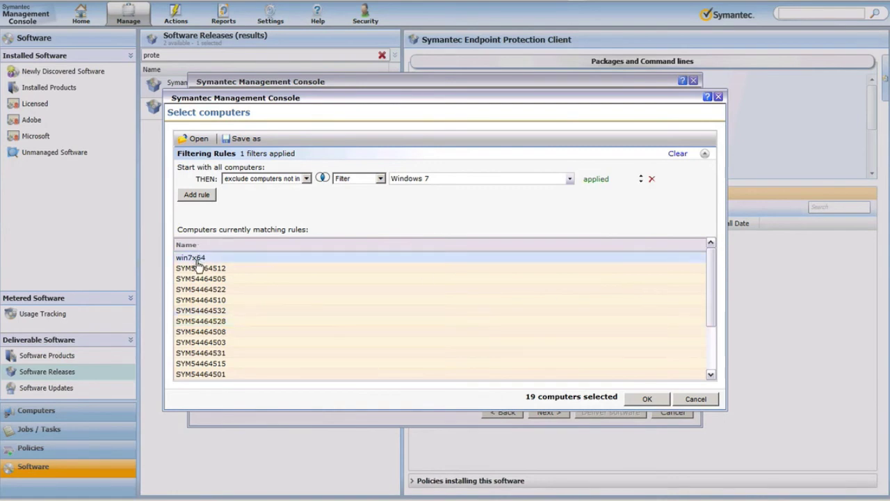
Step: Add a second filtering rule that excludes computers not in a computer list containing win7x64
{"action": "left_click", "coordinate": [197, 197]}
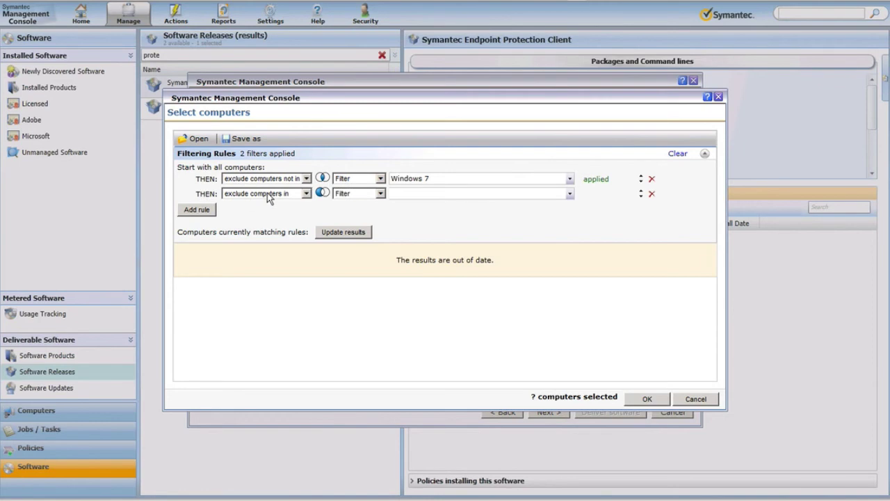
{"action": "left_click", "coordinate": [267, 193]}
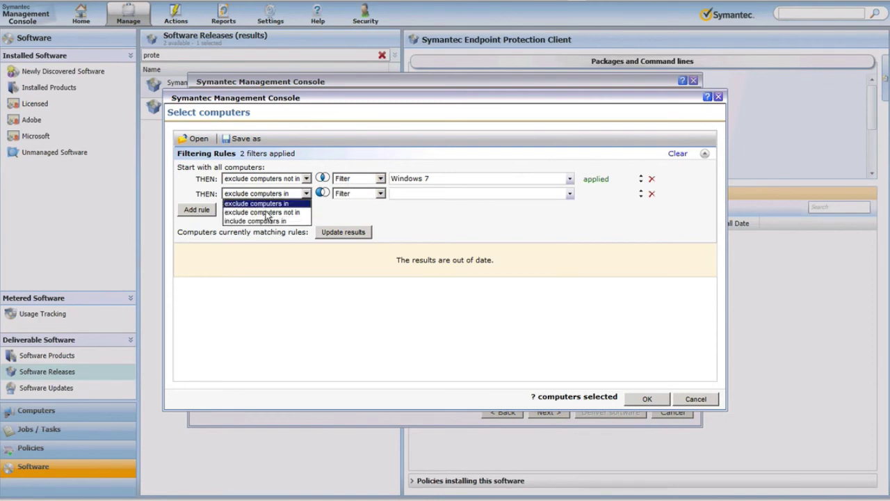
{"action": "left_click", "coordinate": [314, 212]}
{"action": "left_click", "coordinate": [380, 193]}
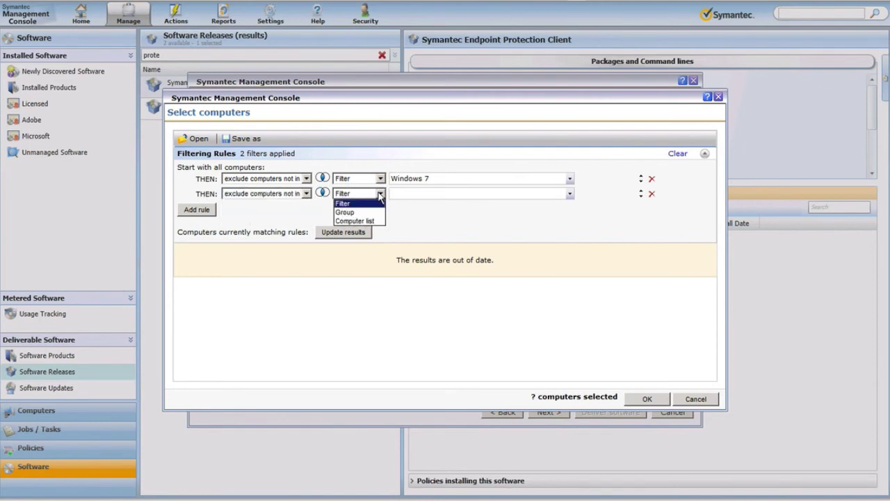
{"action": "left_click", "coordinate": [348, 222]}
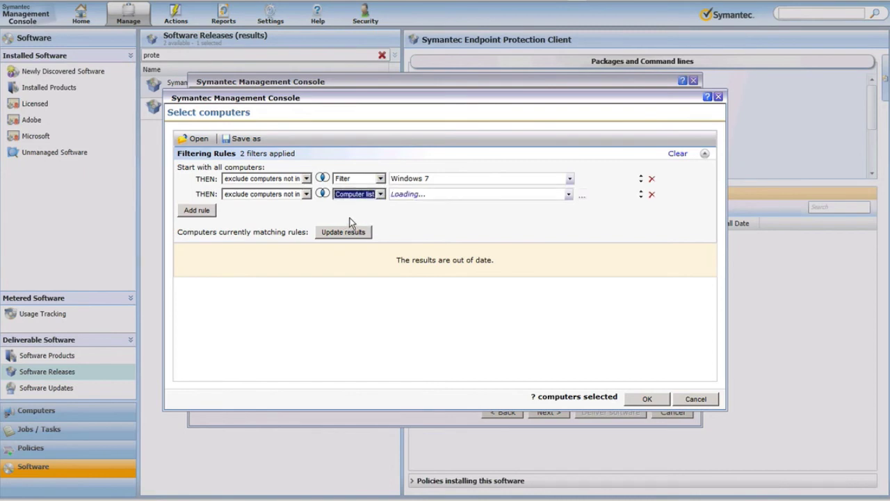
{"action": "left_click", "coordinate": [429, 195]}
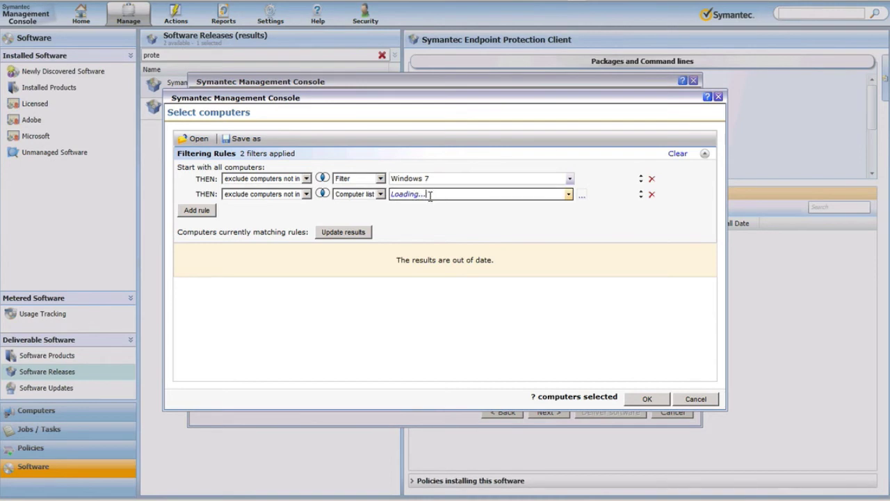
{"action": "left_click", "coordinate": [430, 195]}
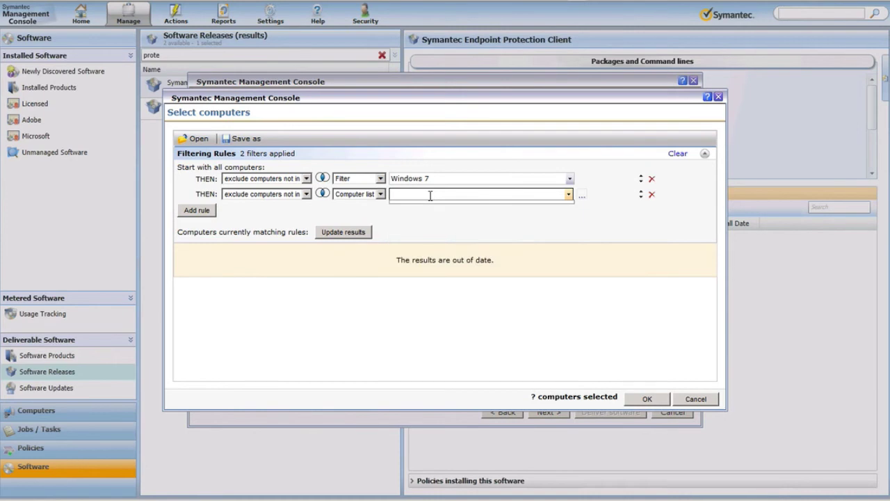
{"action": "type", "text": "win"}
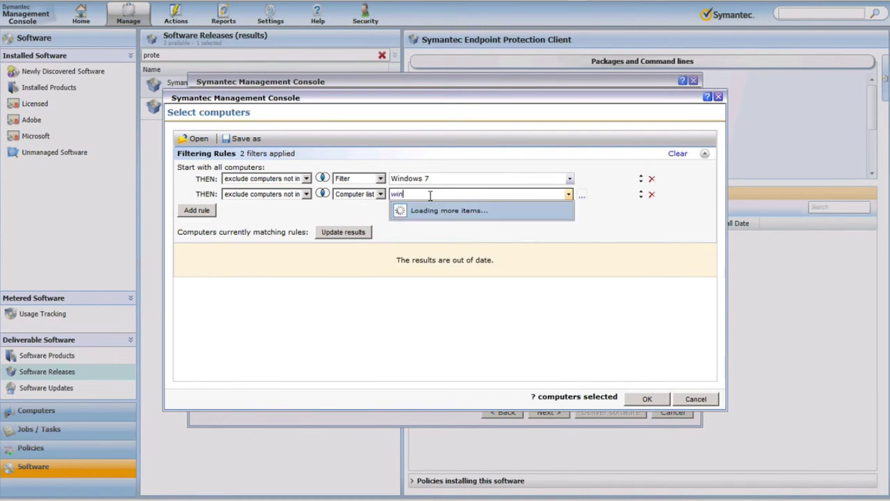
{"action": "type", "text": "7x64"}
{"action": "left_click", "coordinate": [413, 206]}
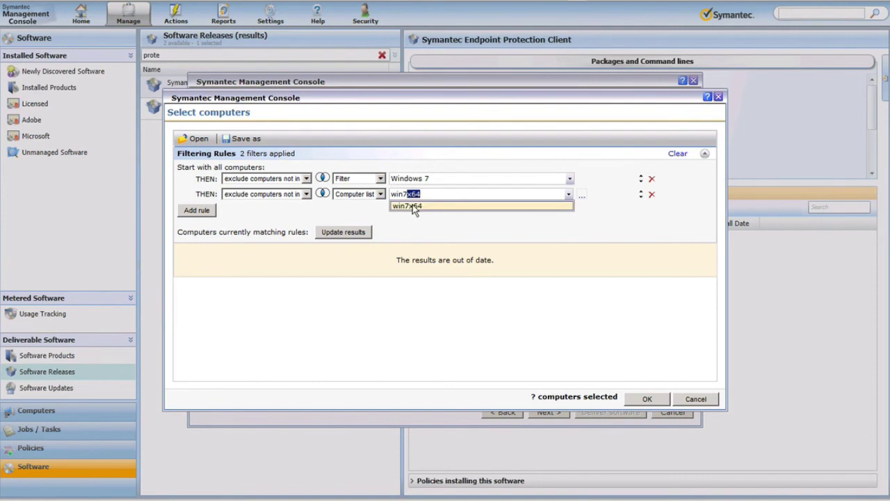
Step: Update the list of matching computers and accept the selection as the delivery destination
{"action": "left_click", "coordinate": [346, 233]}
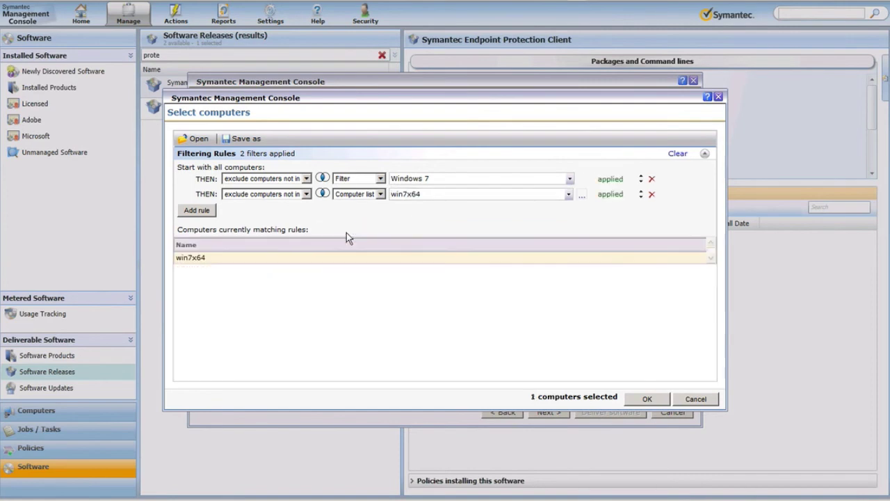
{"action": "left_click", "coordinate": [200, 260]}
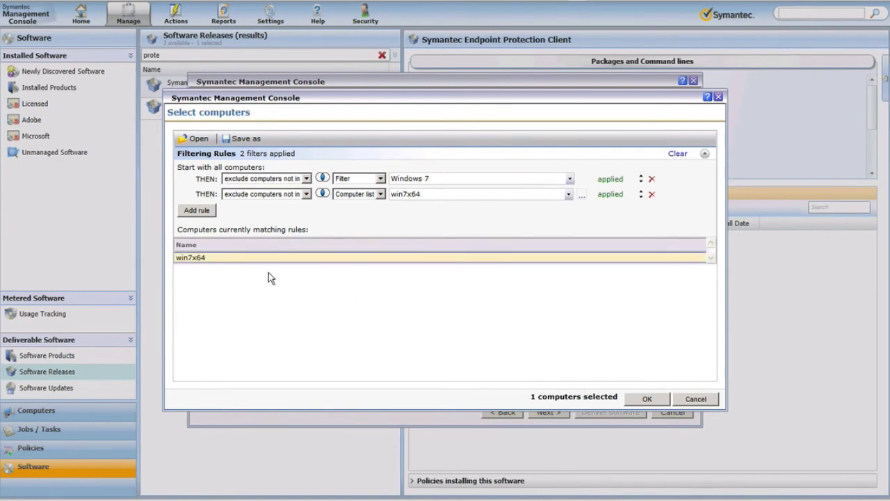
{"action": "left_click", "coordinate": [643, 400]}
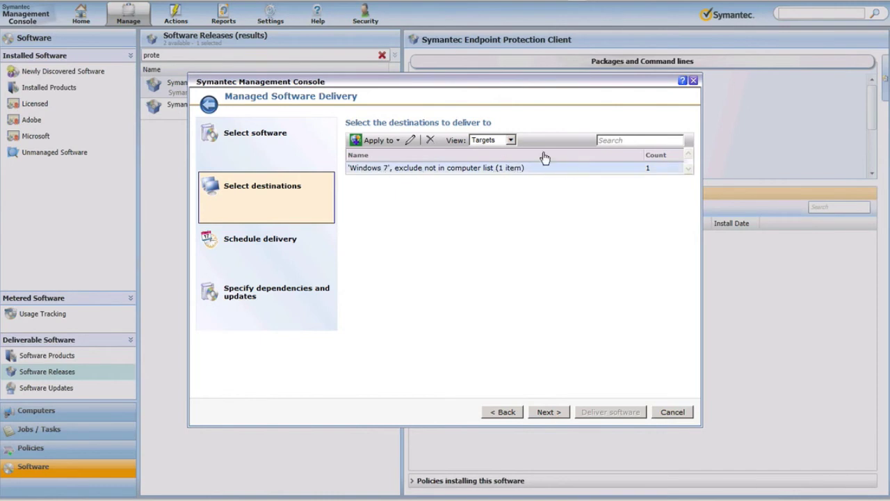
Step: Show the delivery destinations by computers and continue to the delivery schedule
{"action": "left_click", "coordinate": [511, 140]}
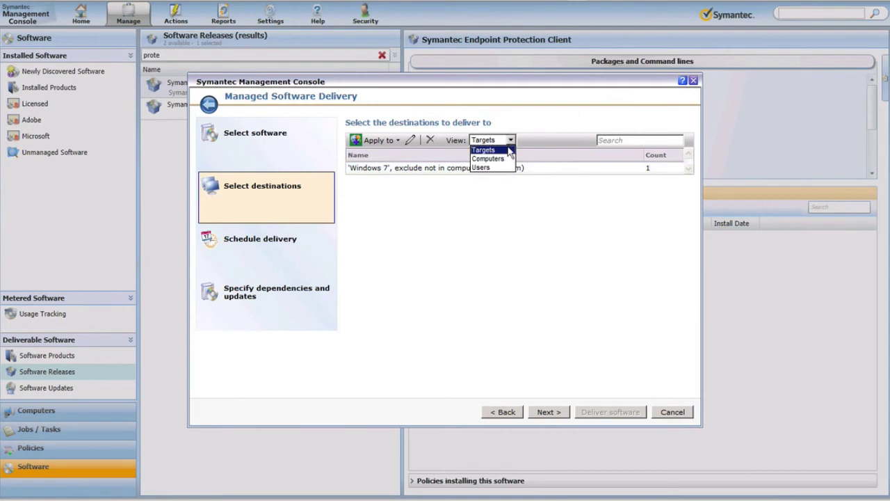
{"action": "left_click", "coordinate": [496, 158]}
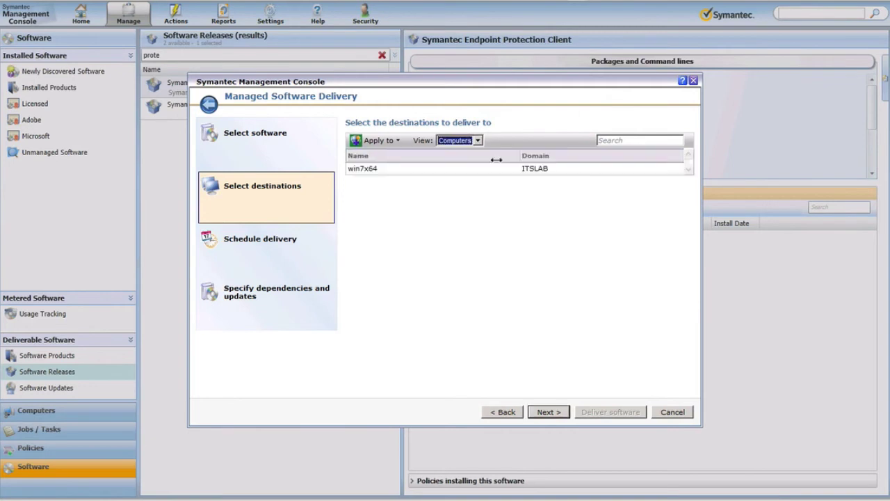
{"action": "left_click", "coordinate": [461, 167]}
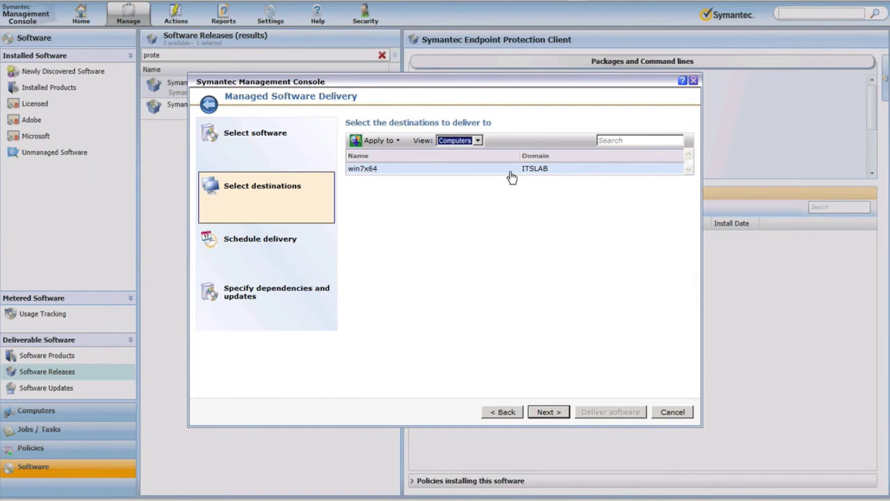
{"action": "left_click", "coordinate": [547, 413]}
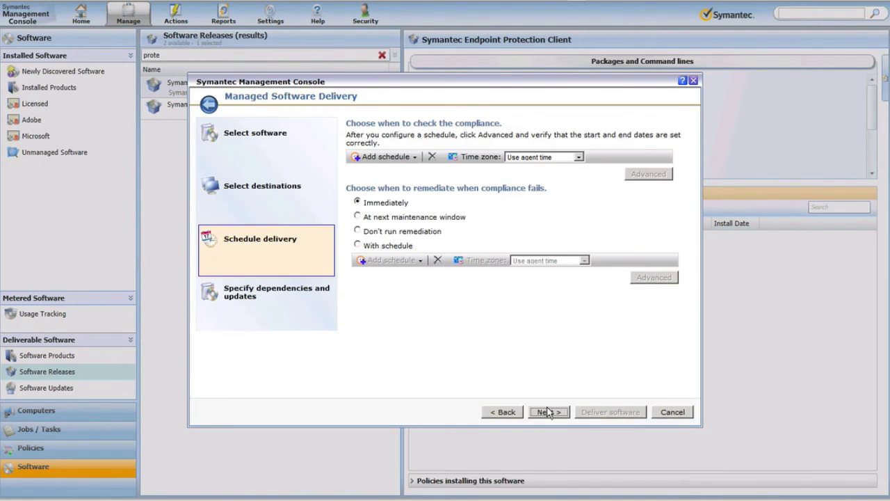
Step: Add compliance check schedules at computer startup and at user login
{"action": "left_click", "coordinate": [413, 159]}
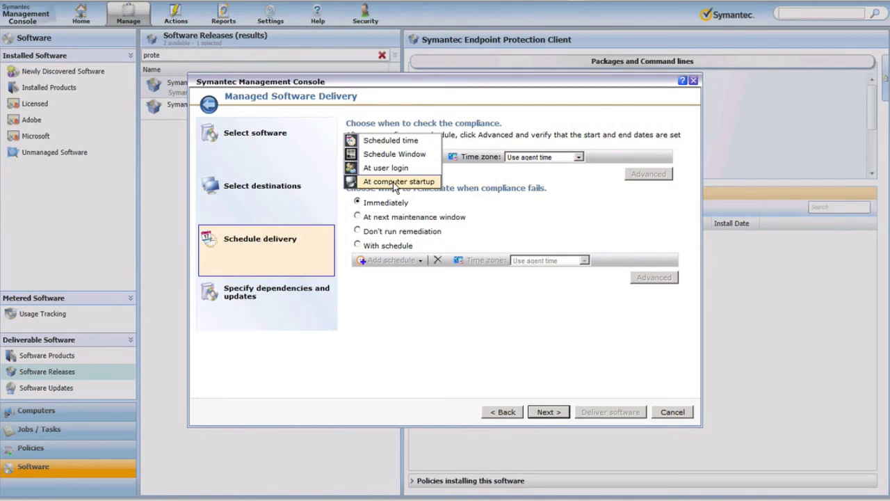
{"action": "left_click", "coordinate": [395, 182]}
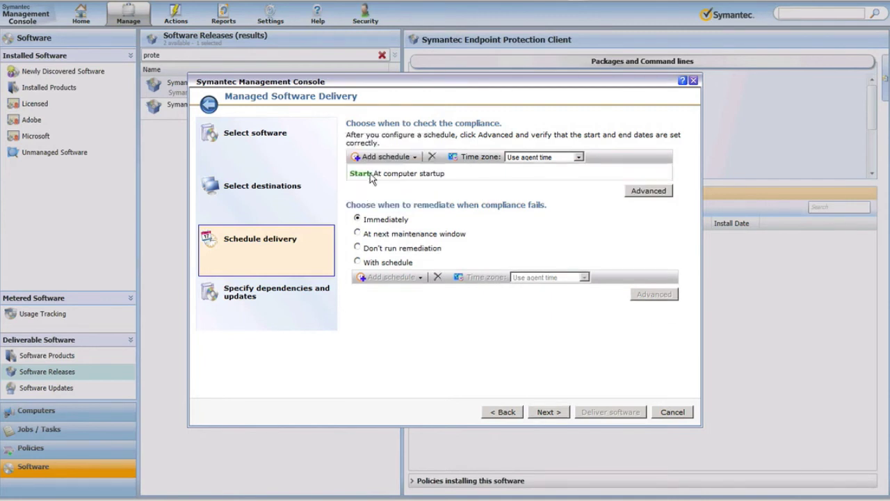
{"action": "left_click", "coordinate": [411, 158]}
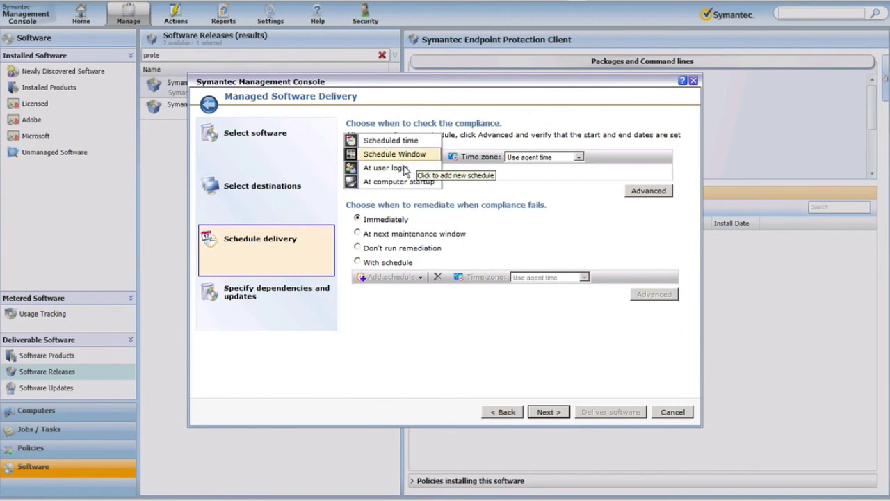
{"action": "left_click", "coordinate": [399, 171]}
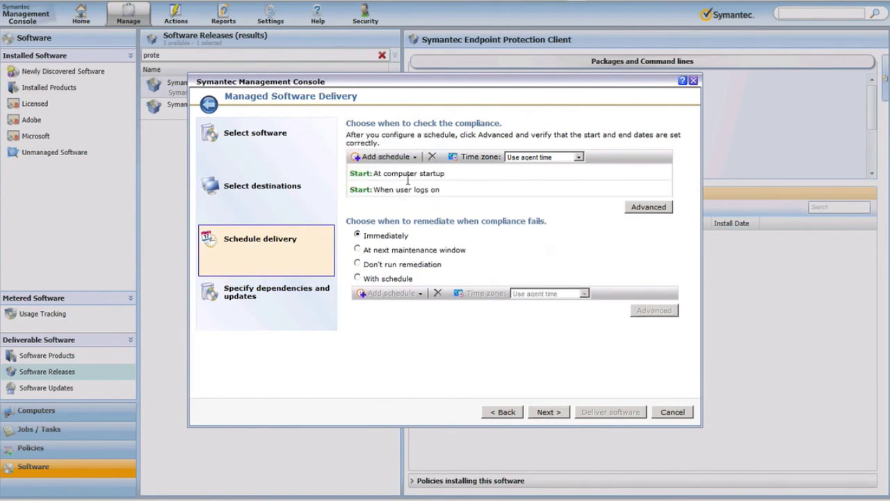
Step: Perform the compliance check only if the computer is connected to the network and a user is logged on, and deliver the software
{"action": "left_click", "coordinate": [649, 207]}
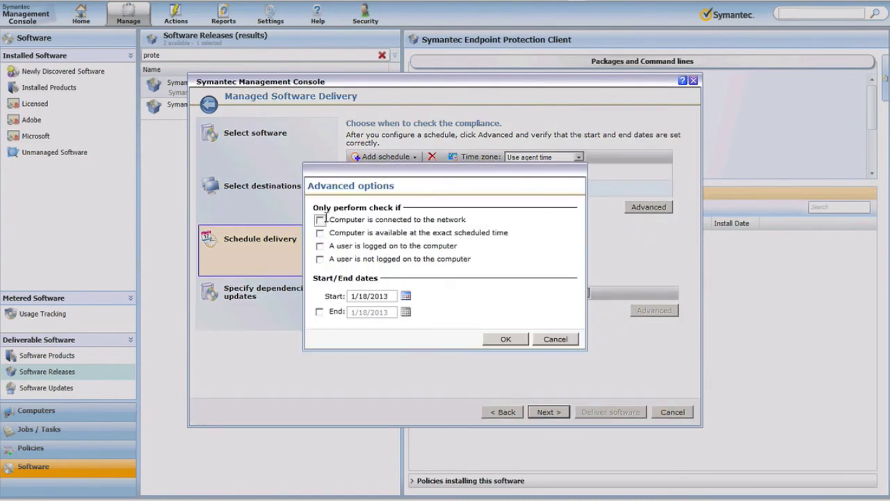
{"action": "left_click", "coordinate": [320, 220]}
{"action": "left_click", "coordinate": [320, 247]}
{"action": "left_click", "coordinate": [507, 338]}
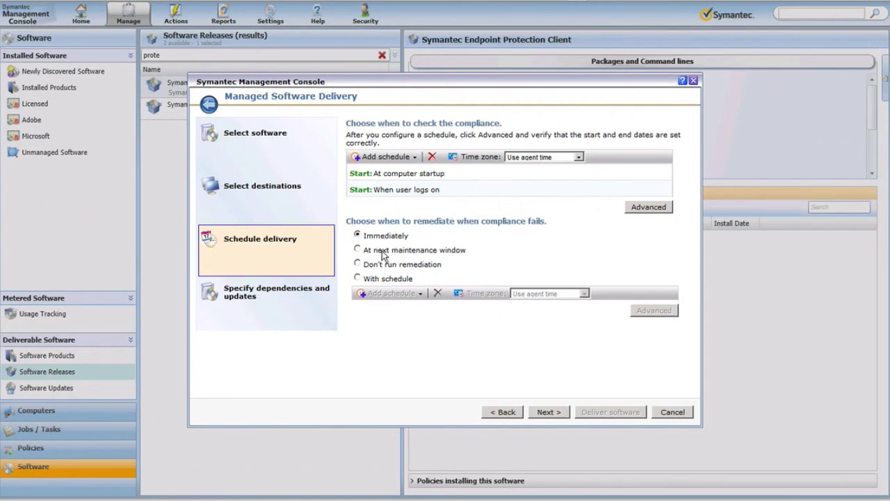
{"action": "left_click", "coordinate": [548, 412]}
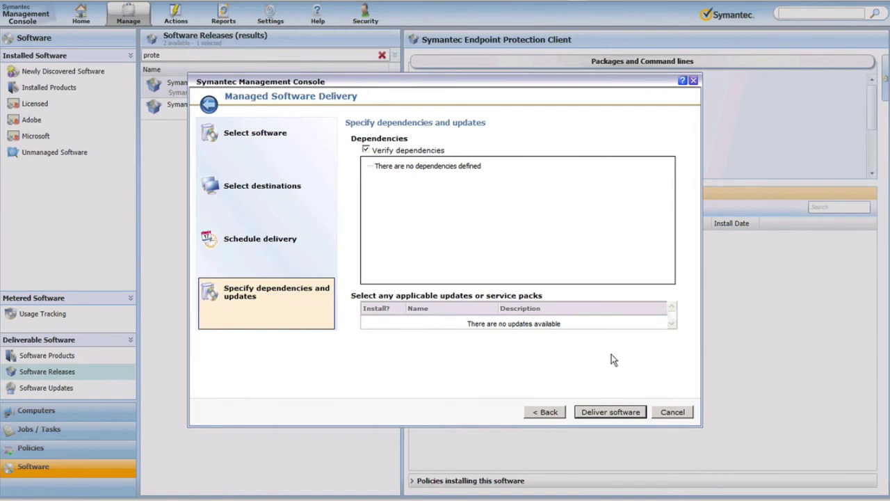
{"action": "left_click", "coordinate": [610, 412]}
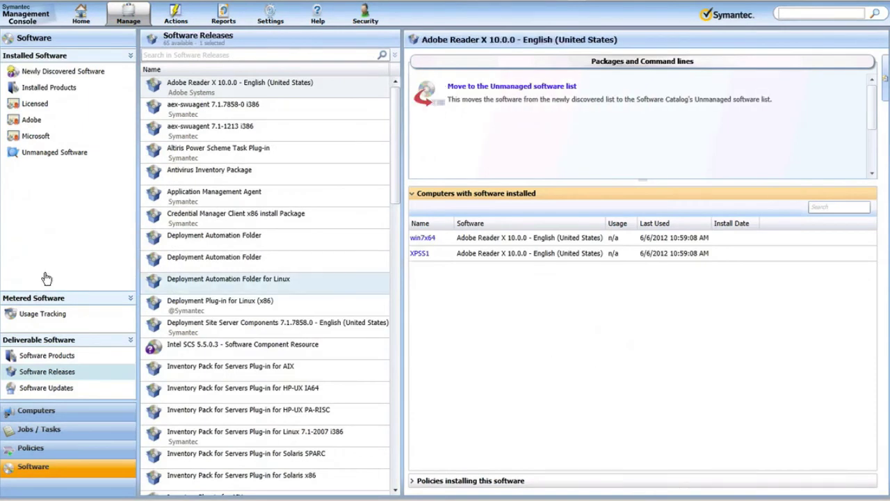
Step: Check win7x64's jobs and policies for the Symantec Endpoint Protection Client installation
{"action": "left_click", "coordinate": [57, 413]}
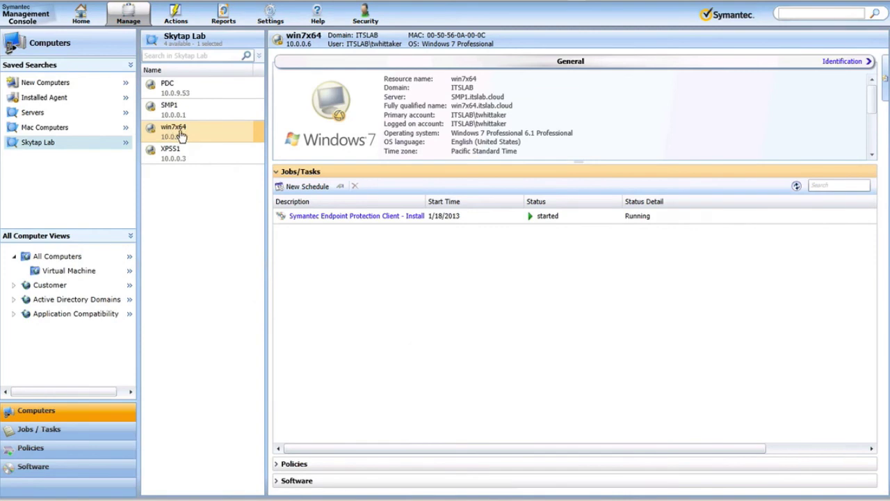
{"action": "left_click", "coordinate": [365, 220]}
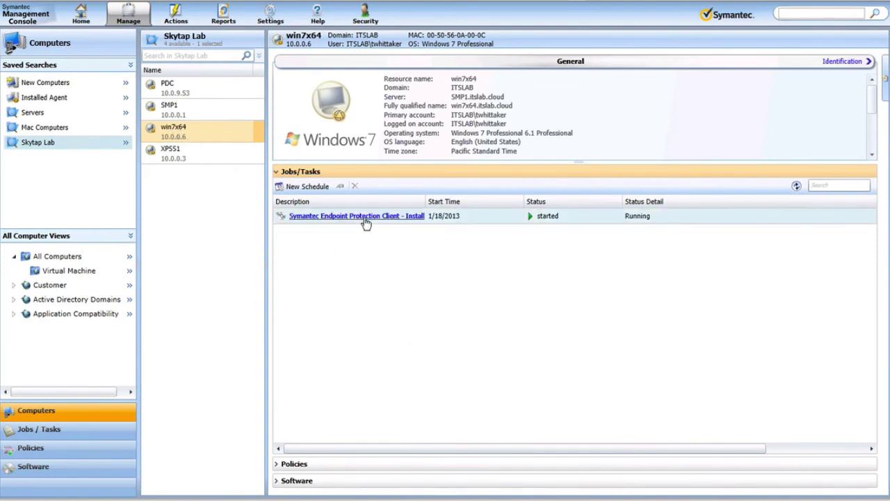
{"action": "left_click", "coordinate": [276, 463]}
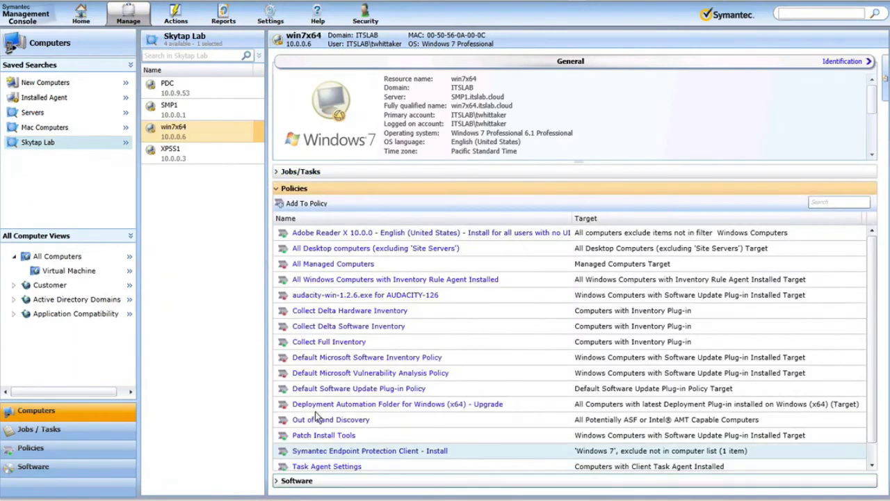
{"action": "left_click_drag", "start_coordinate": [874, 262], "coordinate": [866, 287]}
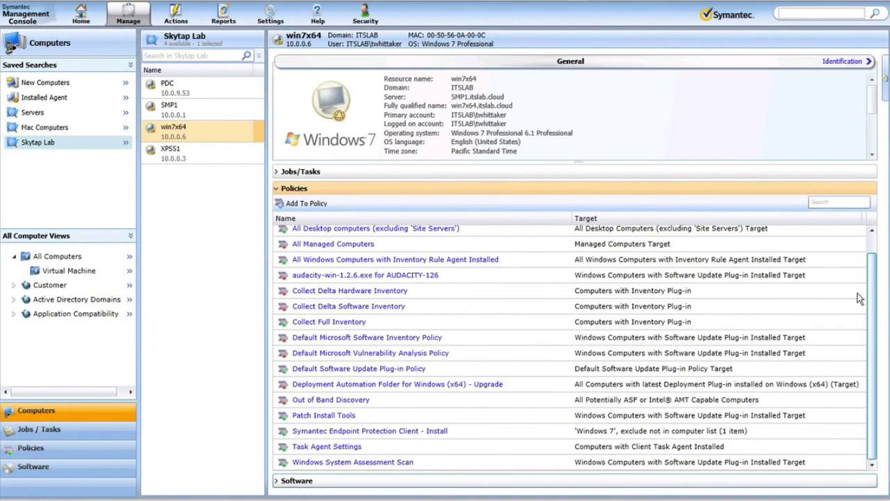
{"action": "left_click", "coordinate": [463, 432]}
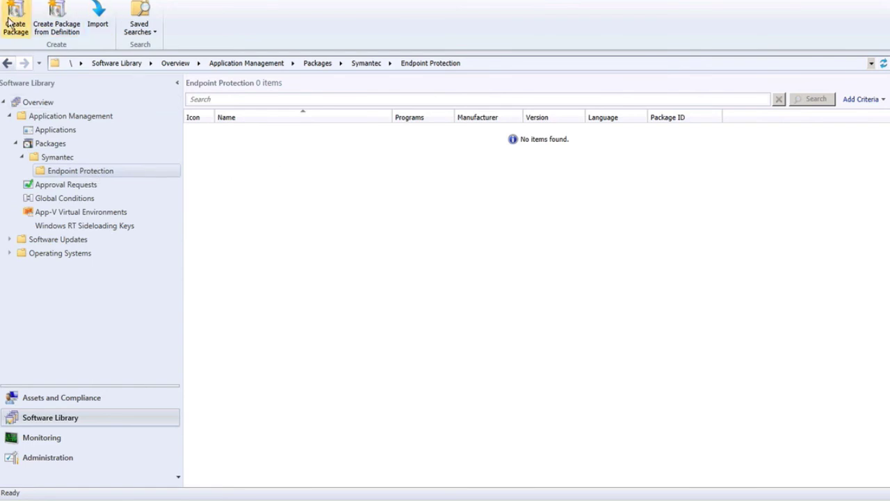
Step: In Configuration Manager, create a package in the Endpoint Protection folder named "SEP v12" with the description "v12 - source from SEPM1"
{"action": "right_click", "coordinate": [212, 174]}
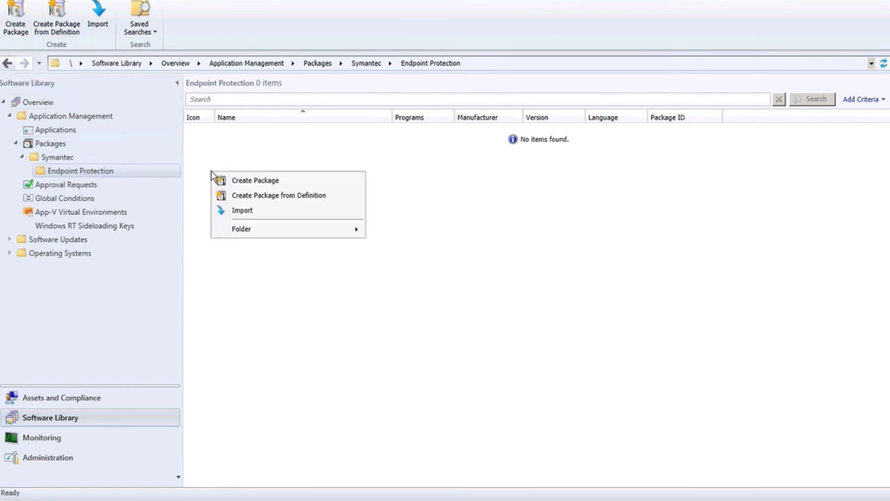
{"action": "left_click", "coordinate": [253, 182]}
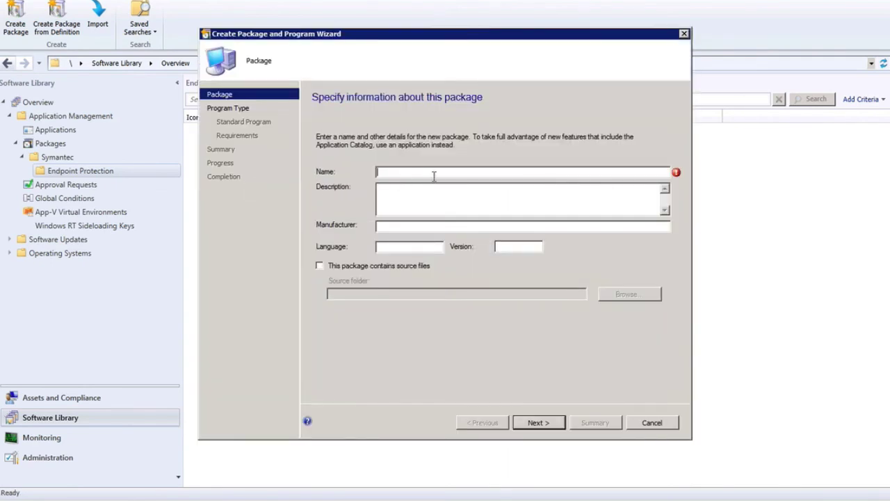
{"action": "type", "text": "SEP v"}
{"action": "type", "text": "12"}
{"action": "type", "text": "v1"}
{"action": "type", "text": "2 - "}
{"action": "type", "text": "soucrce"}
{"action": "key", "text": "BackSpace"}
{"action": "key", "text": "BackSpace"}
{"action": "key", "text": "BackSpace"}
{"action": "key", "text": "BackSpace"}
{"action": "key", "text": "BackSpace"}
{"action": "type", "text": "urce from SEPM1"}
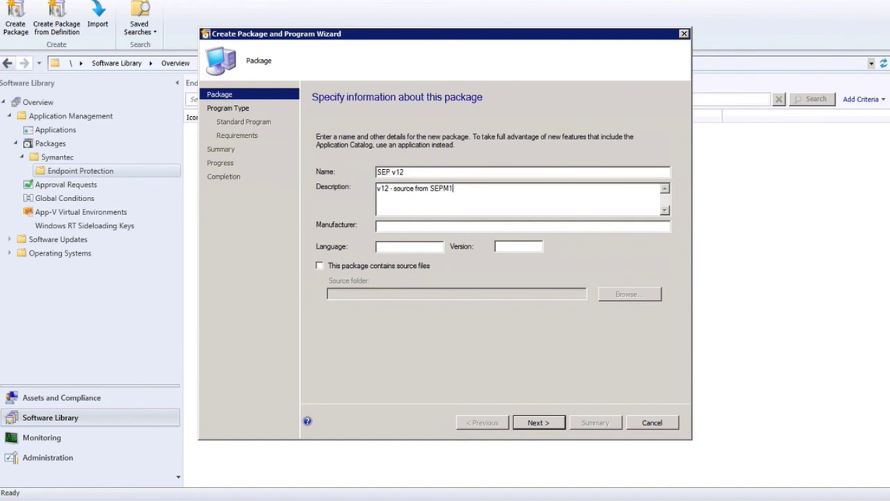
Step: Set the package's manufacturer to Symantec, language to English and version to 12.1.1
{"action": "left_click", "coordinate": [405, 226]}
{"action": "type", "text": "Symantec"}
{"action": "left_click", "coordinate": [412, 247]}
{"action": "type", "text": "English"}
{"action": "left_click", "coordinate": [497, 246]}
{"action": "type", "text": "12.1.1"}
Step: Mark the package as containing source files and set its network source folder to \\10.0.255.254\shared\SEP\exe
{"action": "left_click", "coordinate": [342, 267]}
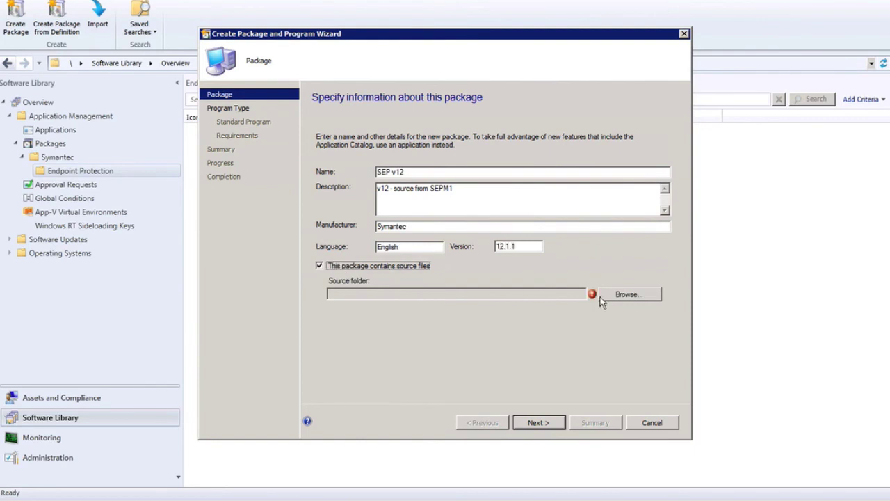
{"action": "left_click", "coordinate": [628, 297]}
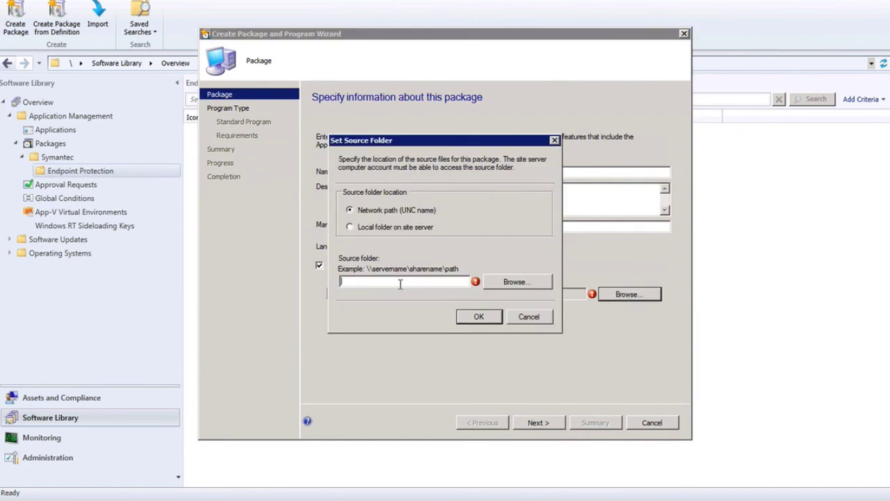
{"action": "type", "text": "\\\\10.0.255.254\\shared\\SEP"}
{"action": "type", "text": "\\exe"}
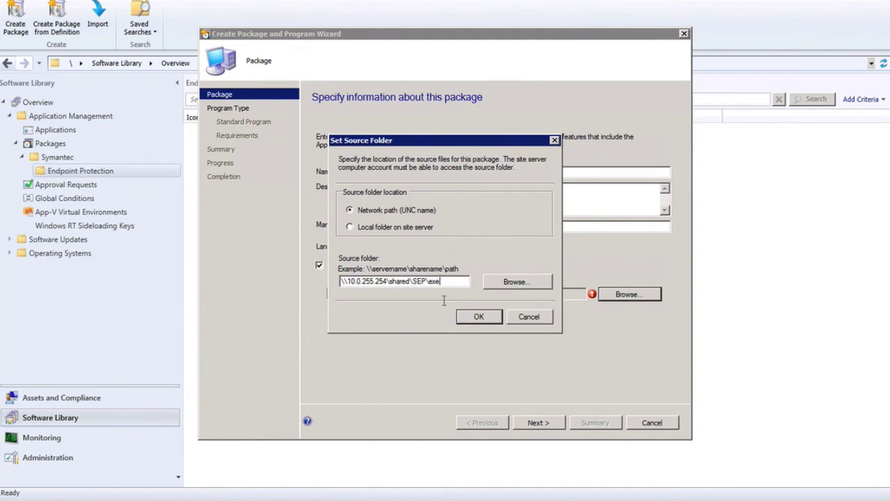
{"action": "left_click", "coordinate": [479, 316]}
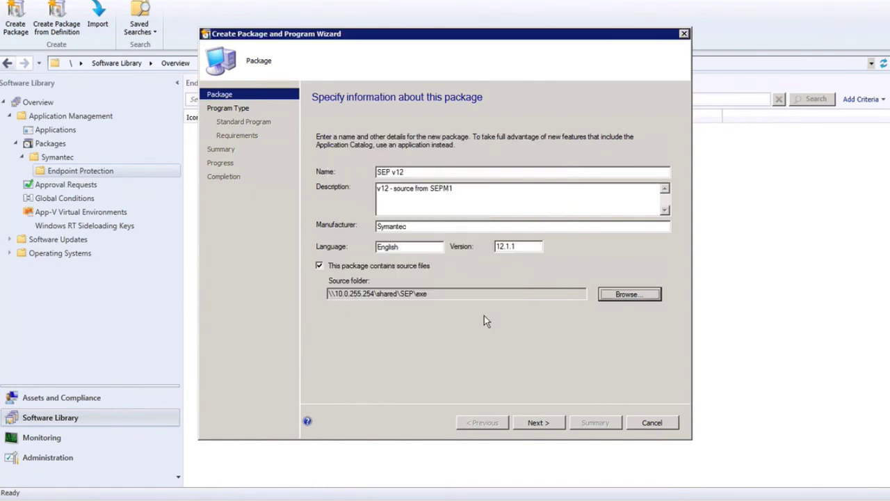
Step: Add a standard program to the package, named "Symantec Endpoint Protection Client", with setup.exe from the source folder as its command line
{"action": "left_click", "coordinate": [538, 426]}
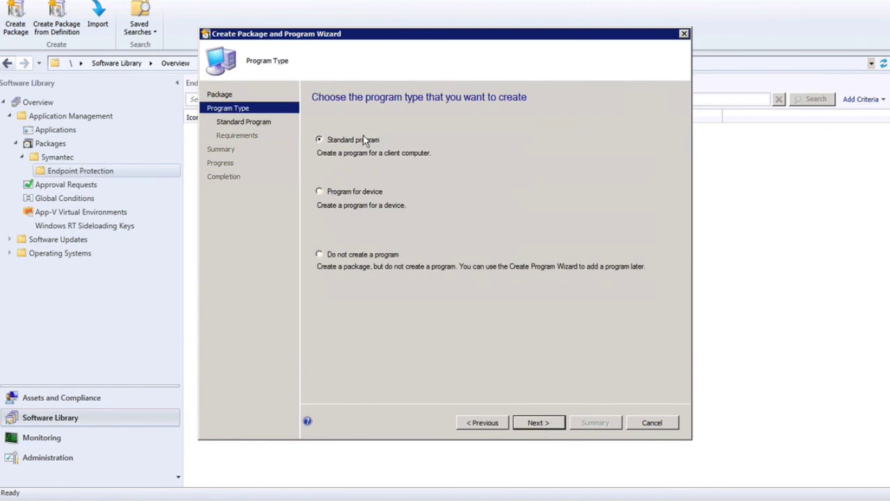
{"action": "left_click", "coordinate": [548, 423]}
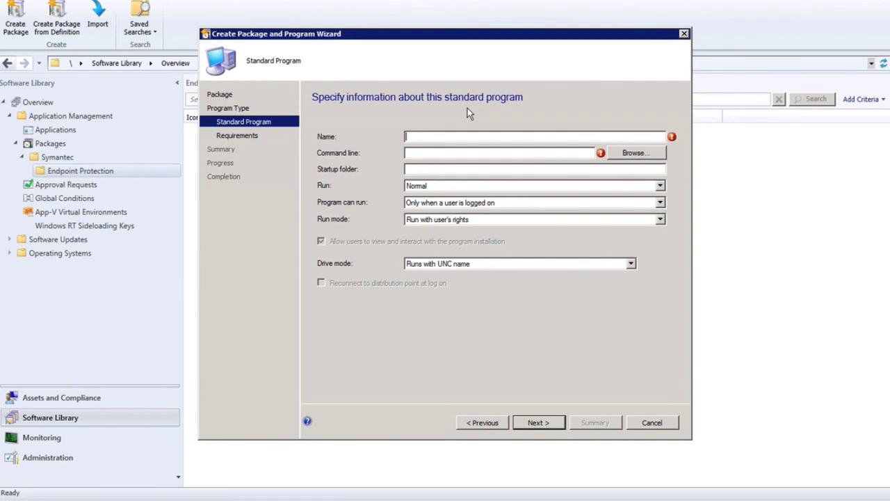
{"action": "type", "text": "Symantec Endpoint Protection Client"}
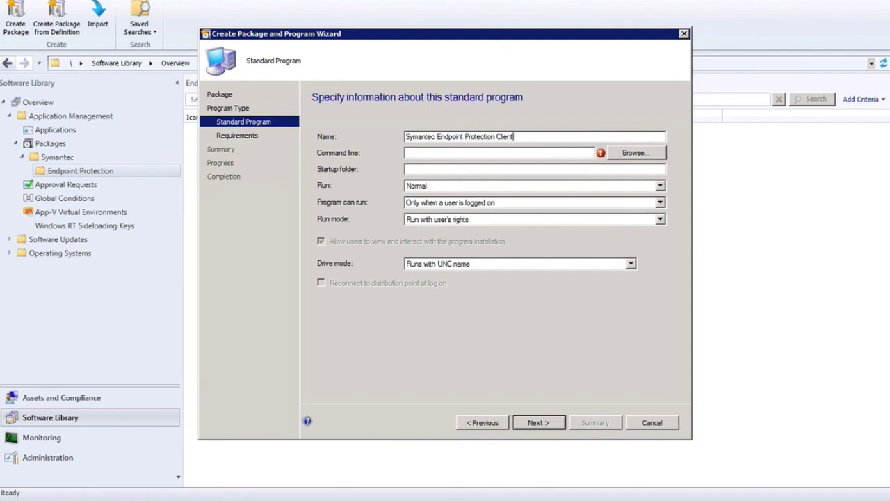
{"action": "key", "text": "Tab"}
{"action": "left_click", "coordinate": [629, 153]}
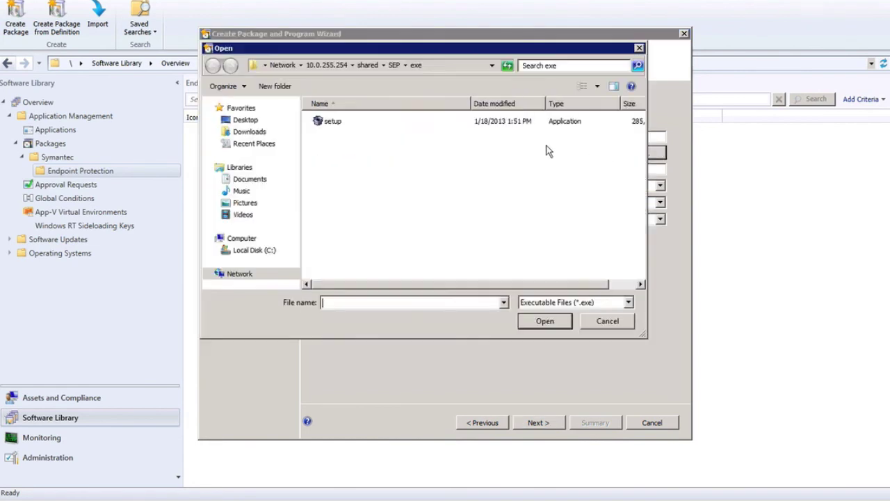
{"action": "left_click", "coordinate": [324, 124]}
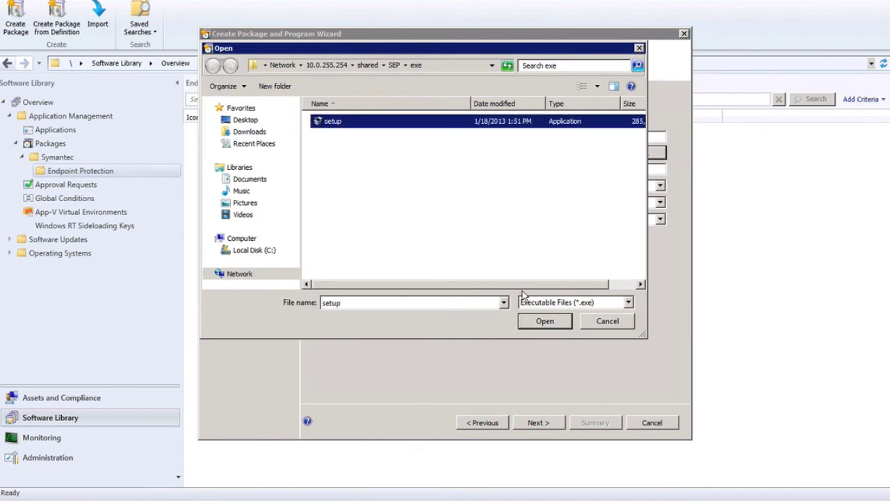
{"action": "left_click", "coordinate": [540, 320]}
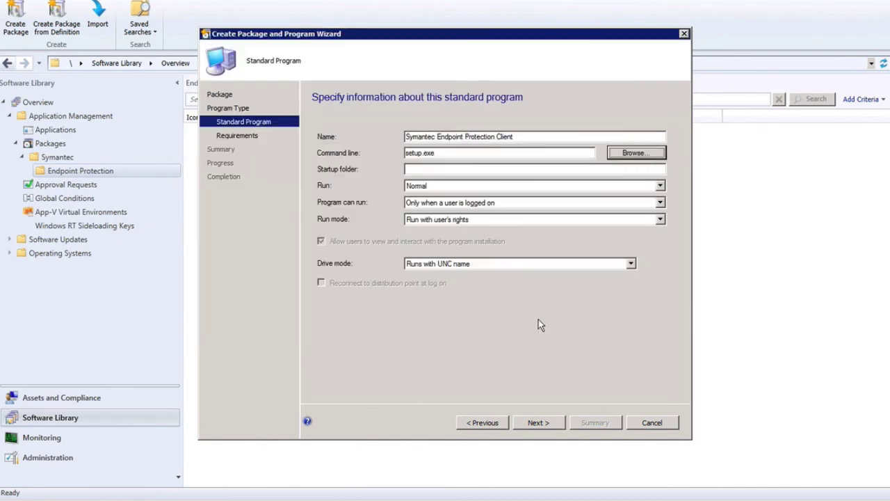
Step: Set the program to run hidden, whether or not a user is logged on, with the drive mode "Runs with UNC name"
{"action": "left_click", "coordinate": [432, 186]}
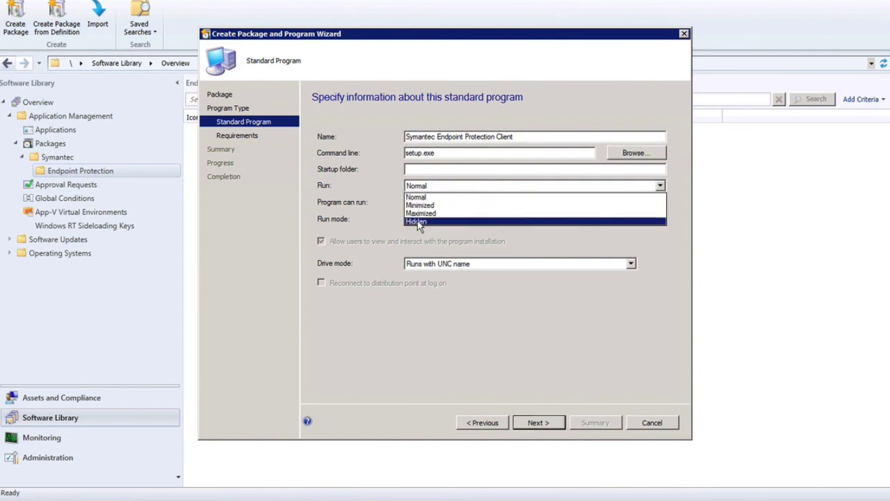
{"action": "left_click", "coordinate": [417, 221]}
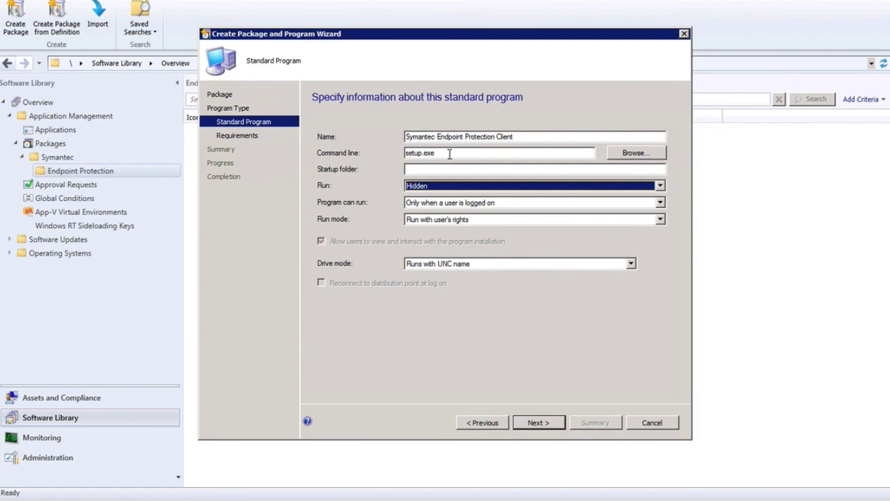
{"action": "left_click", "coordinate": [449, 202]}
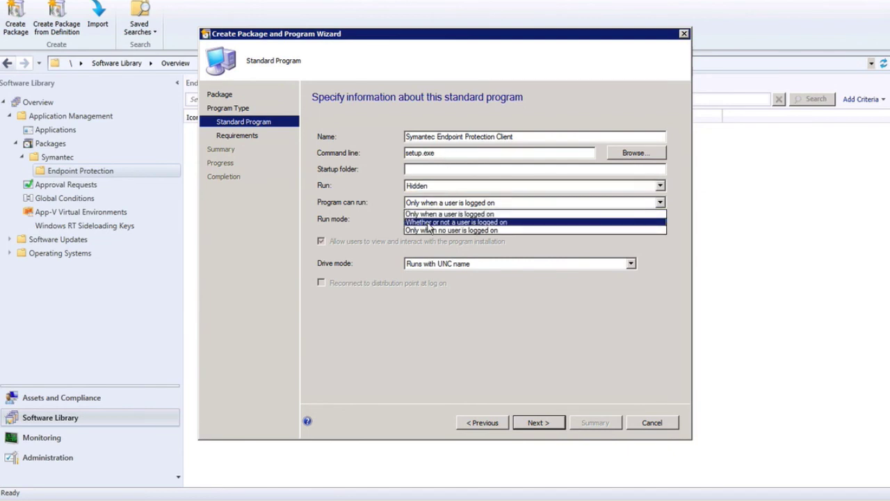
{"action": "left_click", "coordinate": [427, 223]}
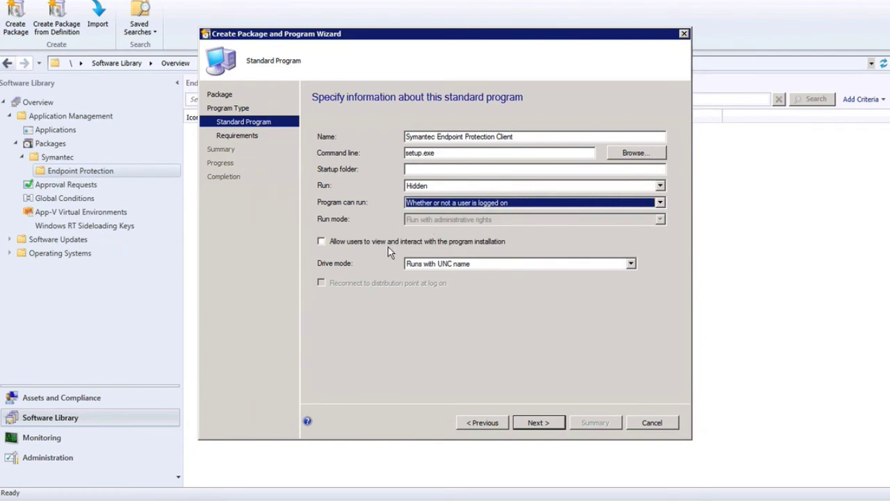
{"action": "left_click", "coordinate": [456, 263]}
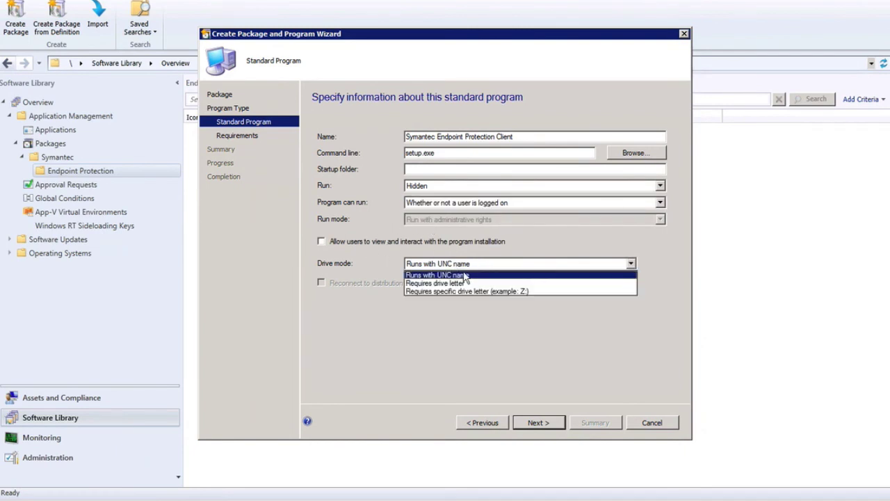
{"action": "left_click", "coordinate": [463, 275]}
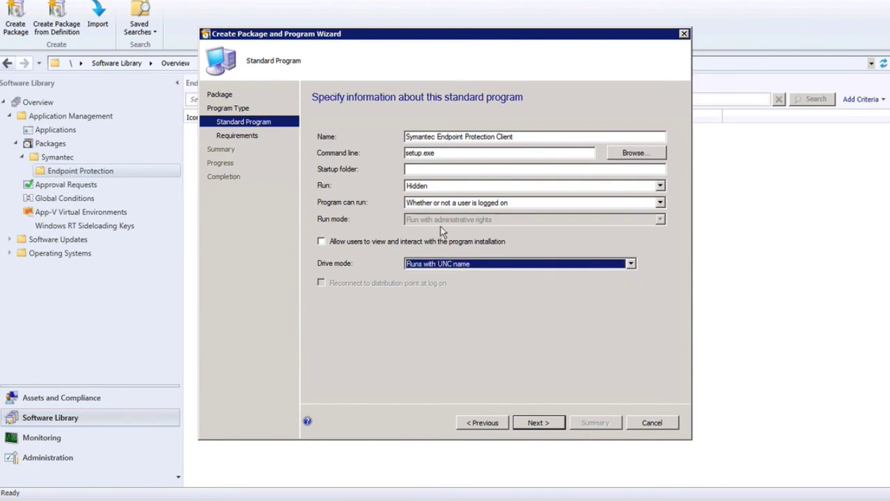
{"action": "left_click", "coordinate": [539, 422]}
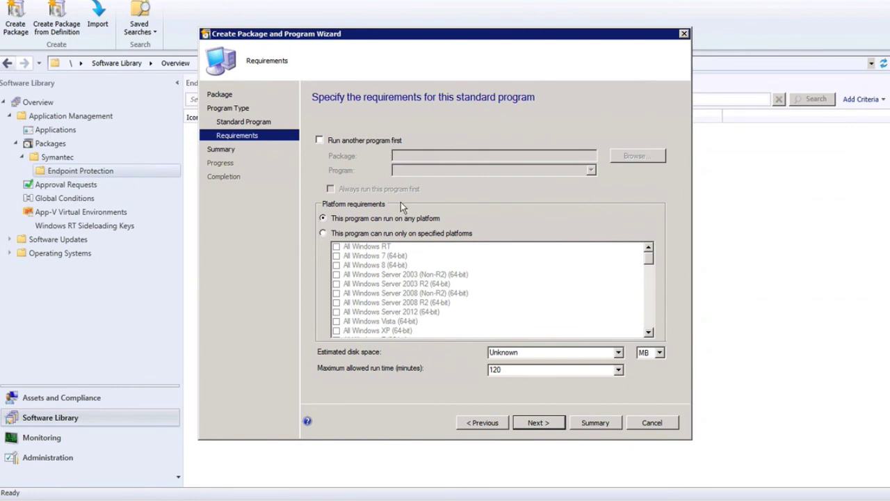
Step: Restrict the program to the 64-bit platforms All Windows 7, All Windows 8, All Windows Vista and All Windows XP
{"action": "left_click", "coordinate": [369, 235]}
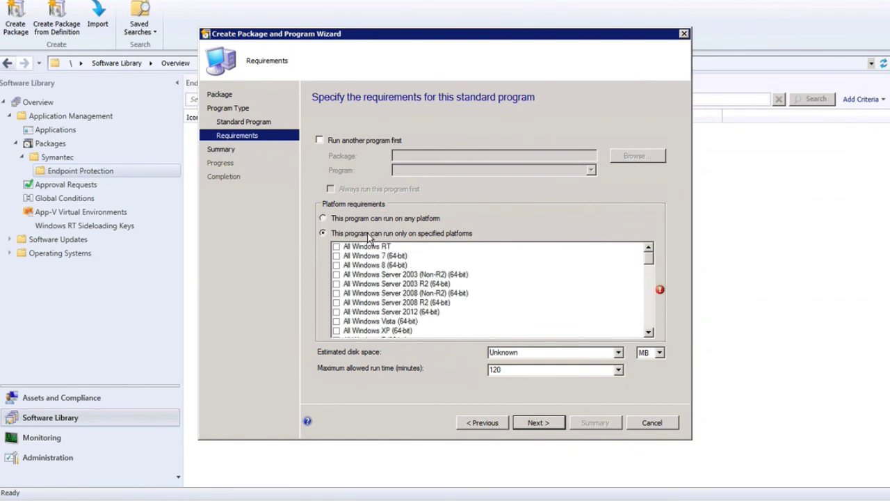
{"action": "left_click", "coordinate": [337, 256]}
{"action": "left_click", "coordinate": [336, 265]}
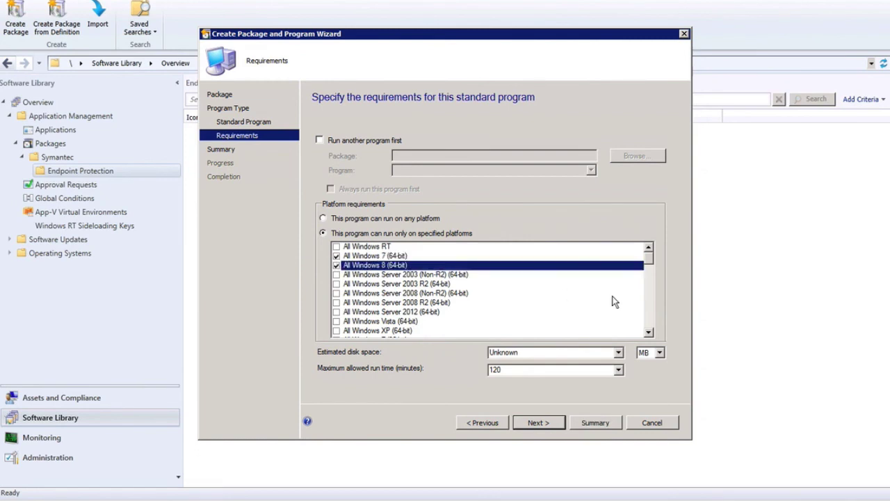
{"action": "left_click", "coordinate": [648, 333]}
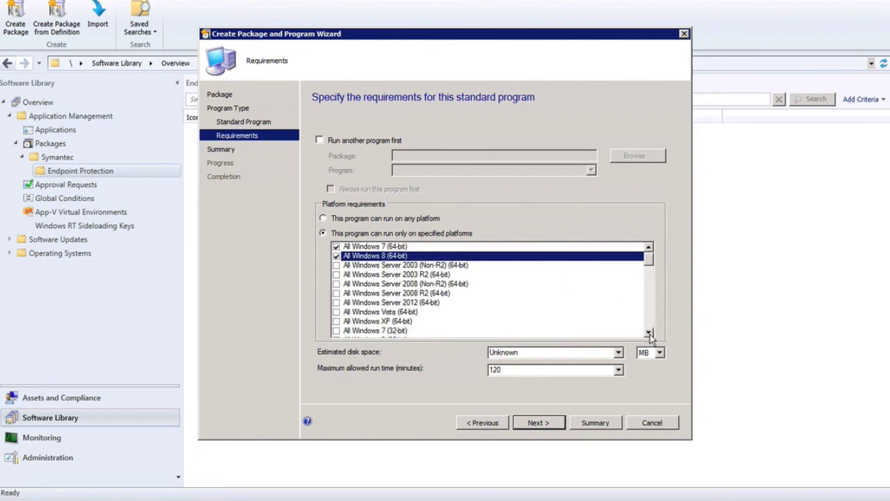
{"action": "left_click", "coordinate": [338, 313]}
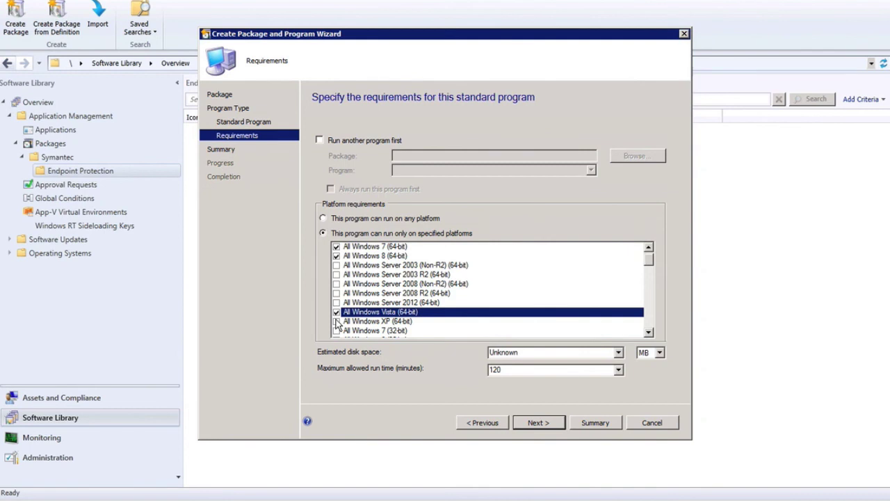
{"action": "left_click", "coordinate": [336, 323]}
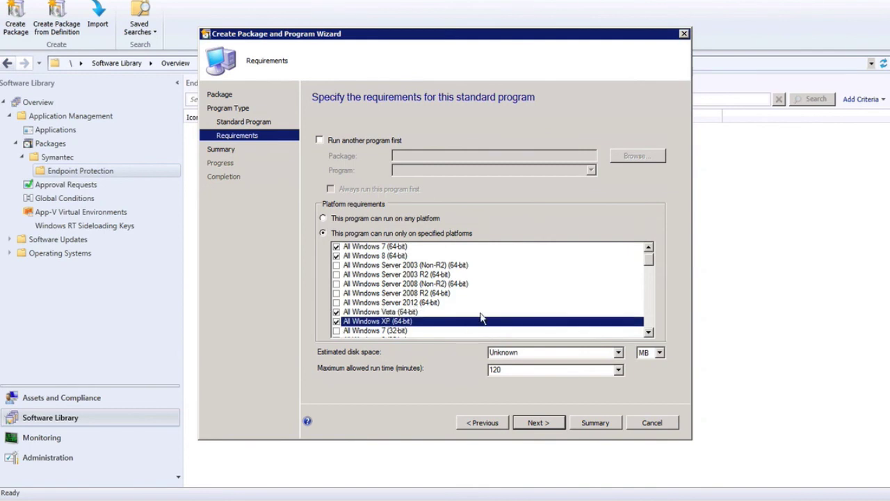
Step: Set the program's estimated disk space to 500 MB and its maximum allowed run time to 30 minutes
{"action": "double_click", "coordinate": [547, 352]}
{"action": "type", "text": "500"}
{"action": "left_click", "coordinate": [542, 372]}
{"action": "type", "text": "30"}
{"action": "left_click", "coordinate": [549, 422]}
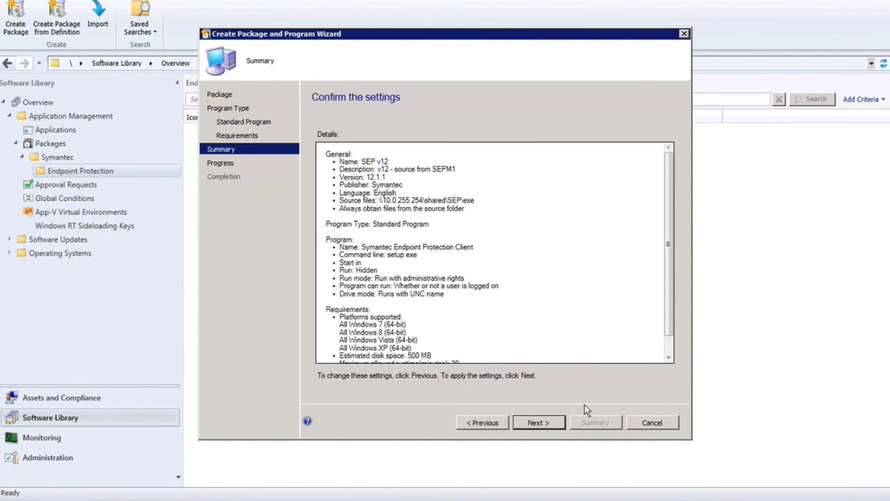
Step: Apply the wizard settings to create the SEP v12 package and program, and refresh the Endpoint Protection package list
{"action": "left_click", "coordinate": [540, 423]}
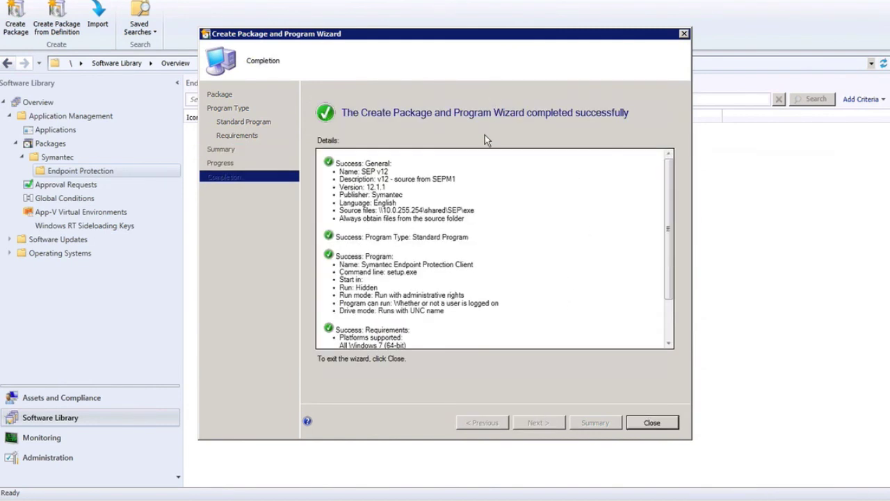
{"action": "left_click", "coordinate": [652, 425]}
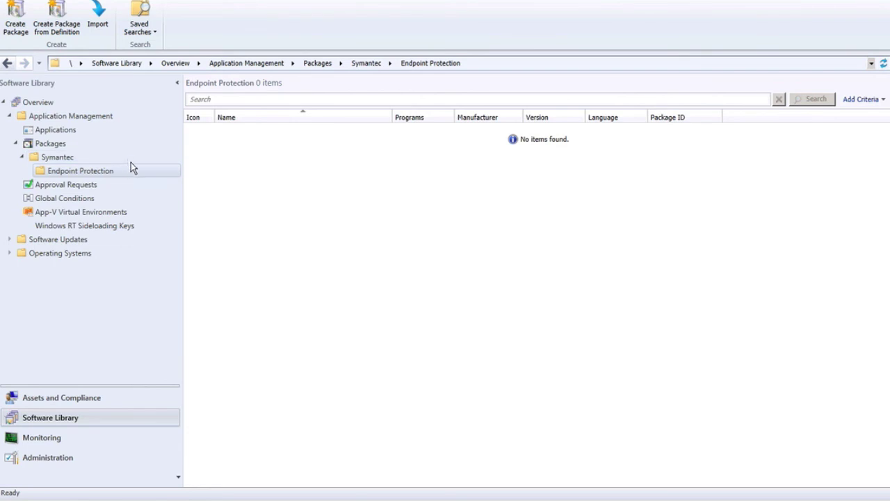
{"action": "left_click", "coordinate": [884, 64]}
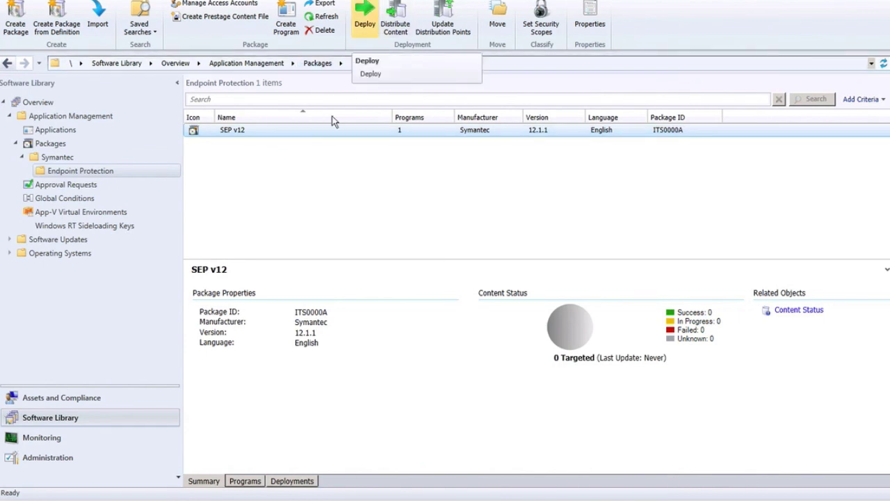
{"action": "right_click", "coordinate": [288, 131]}
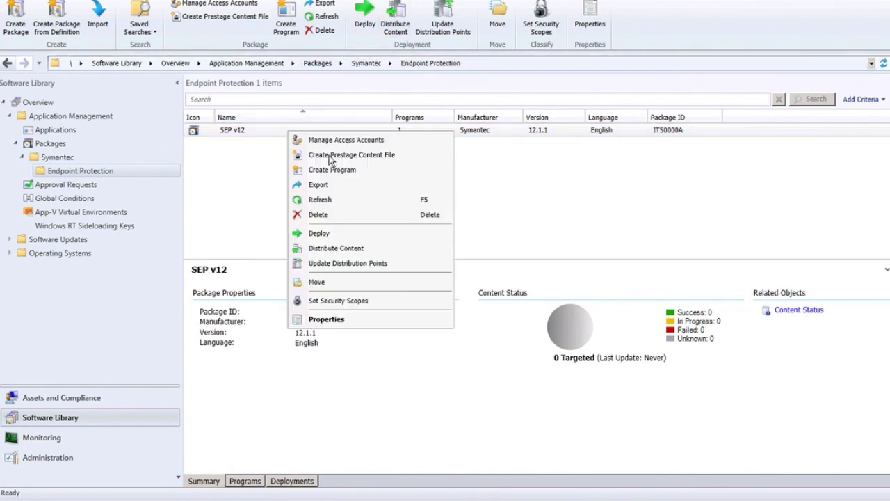
{"action": "left_click", "coordinate": [240, 213]}
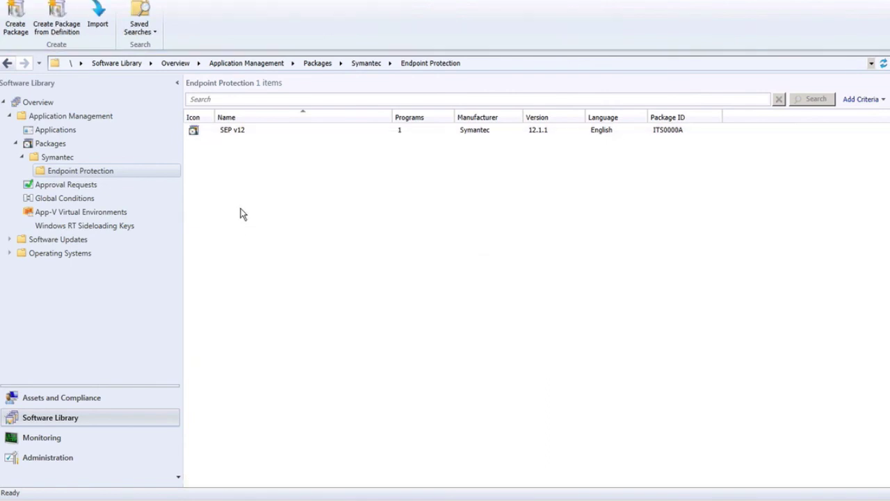
Step: Distribute the SEP v12 package content to the distribution point CFGMGR1.ITSLAB.CLOUD
{"action": "left_click", "coordinate": [255, 132]}
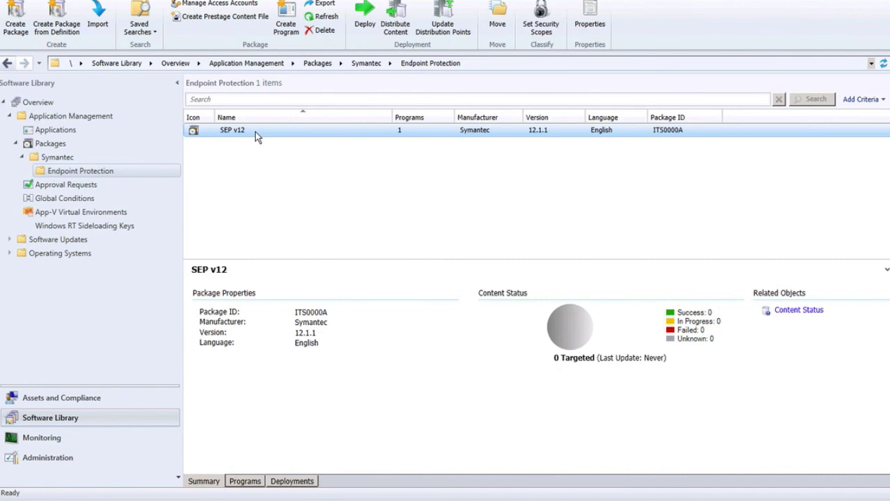
{"action": "right_click", "coordinate": [255, 131]}
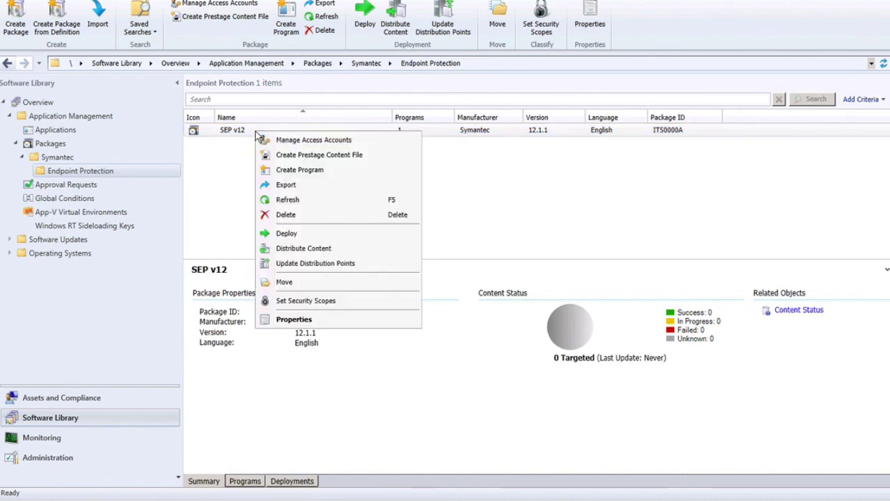
{"action": "left_click", "coordinate": [306, 250]}
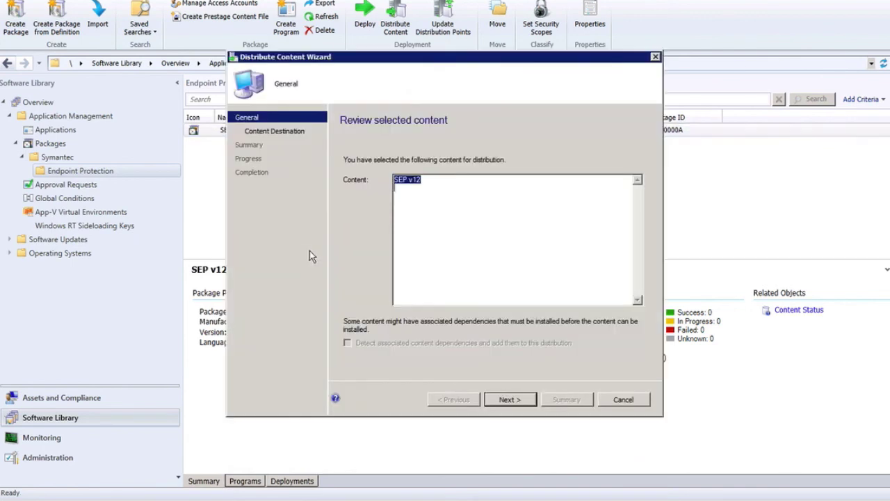
{"action": "left_click", "coordinate": [513, 402]}
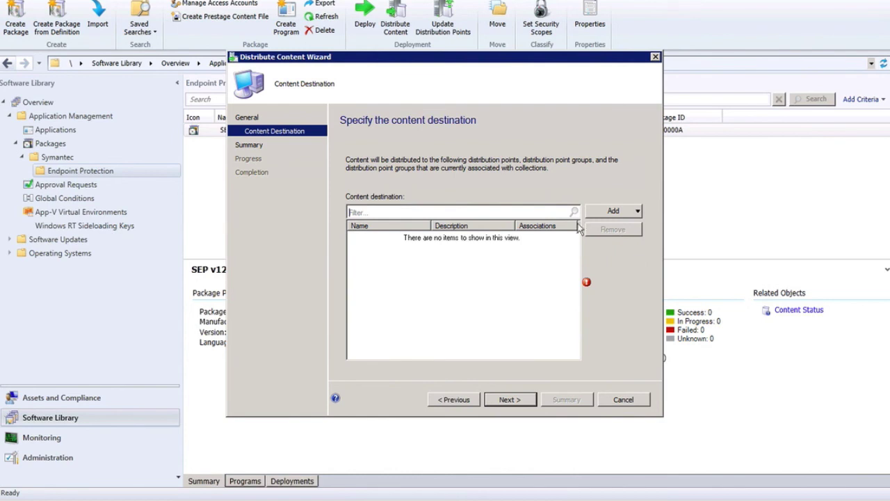
{"action": "left_click", "coordinate": [617, 212]}
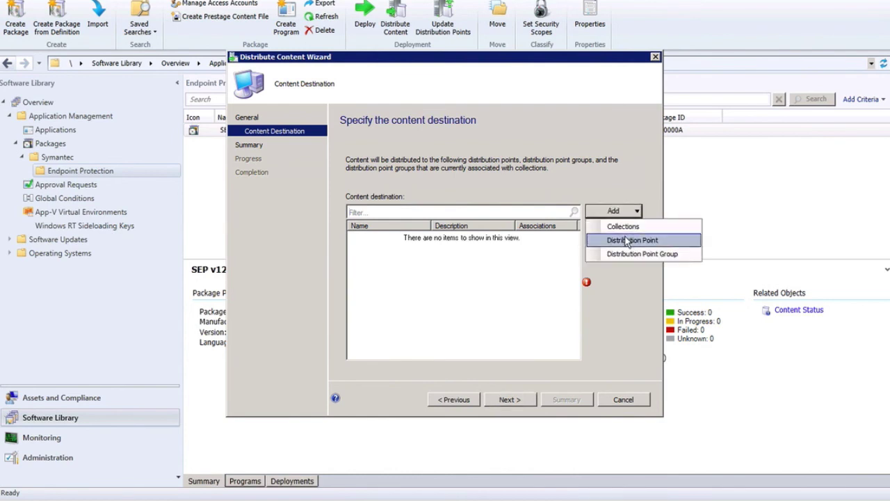
{"action": "left_click", "coordinate": [622, 241]}
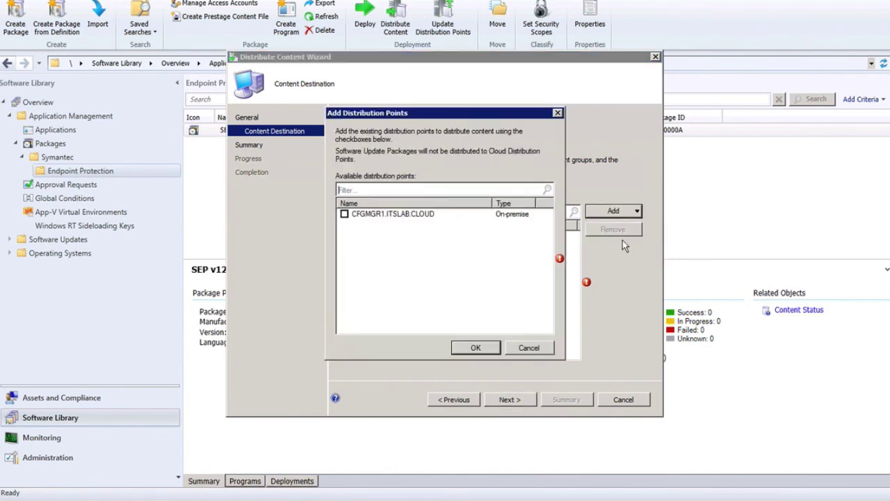
{"action": "left_click", "coordinate": [344, 214]}
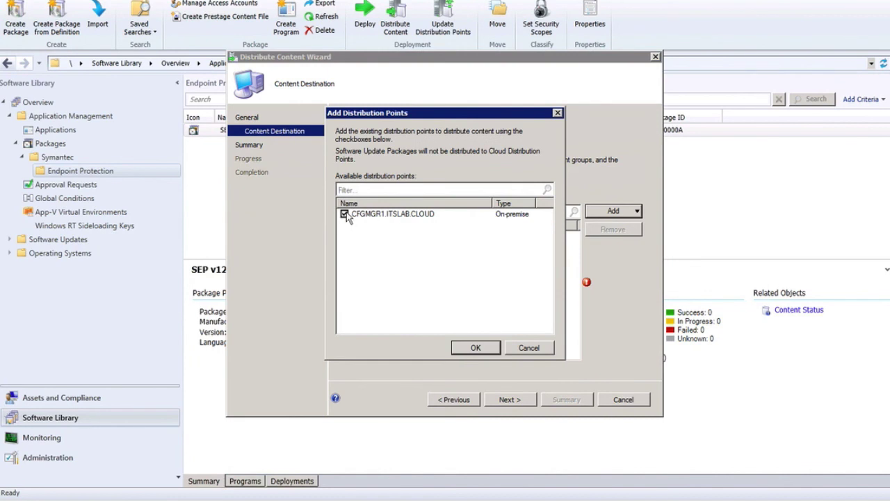
{"action": "left_click", "coordinate": [482, 347]}
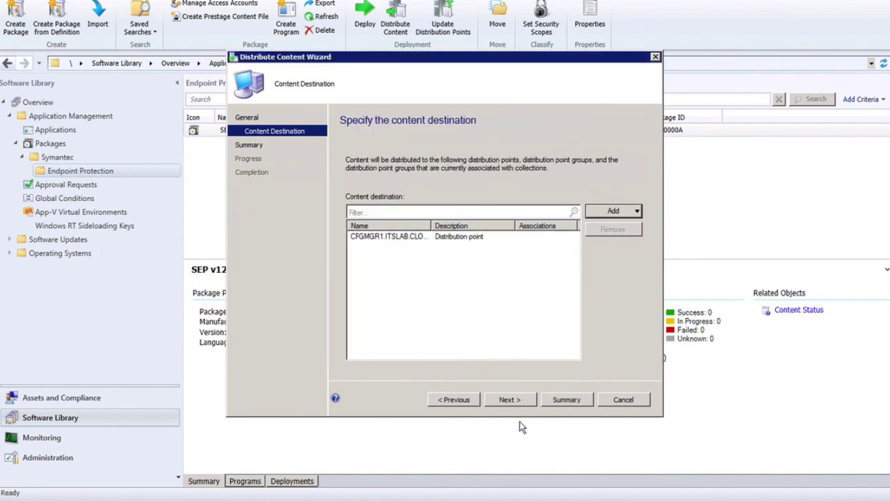
{"action": "left_click", "coordinate": [513, 400]}
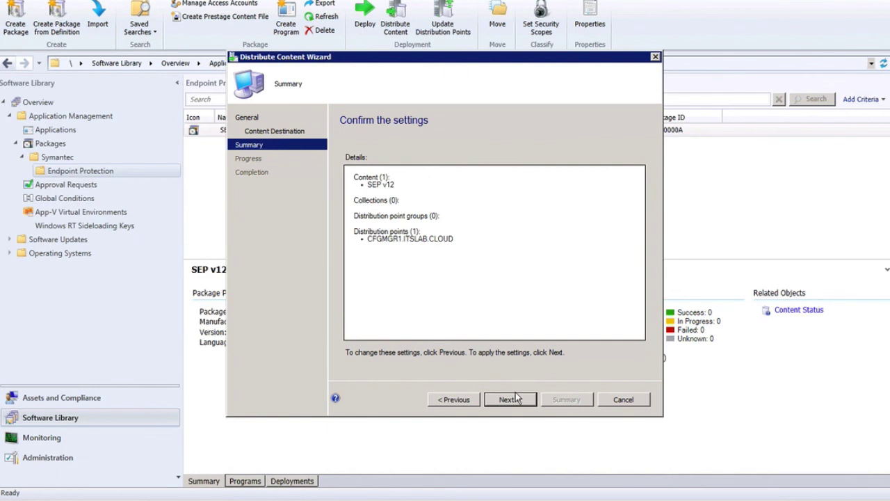
{"action": "left_click", "coordinate": [515, 400]}
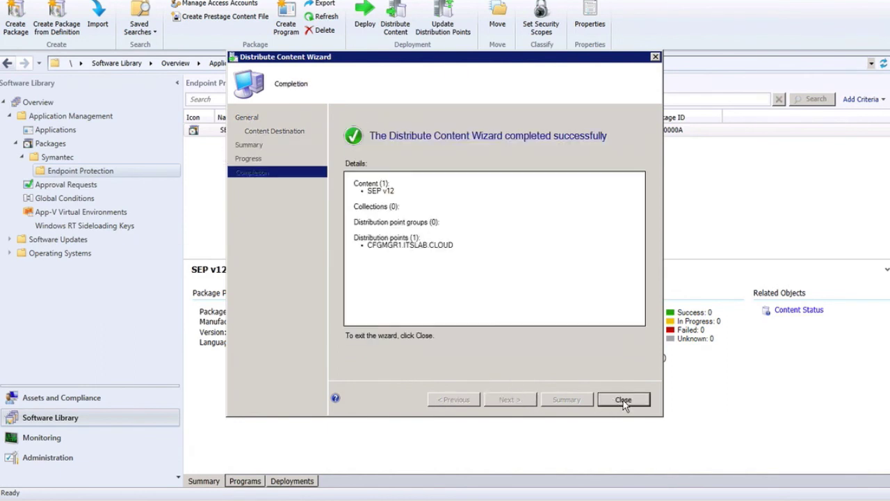
{"action": "left_click", "coordinate": [623, 400]}
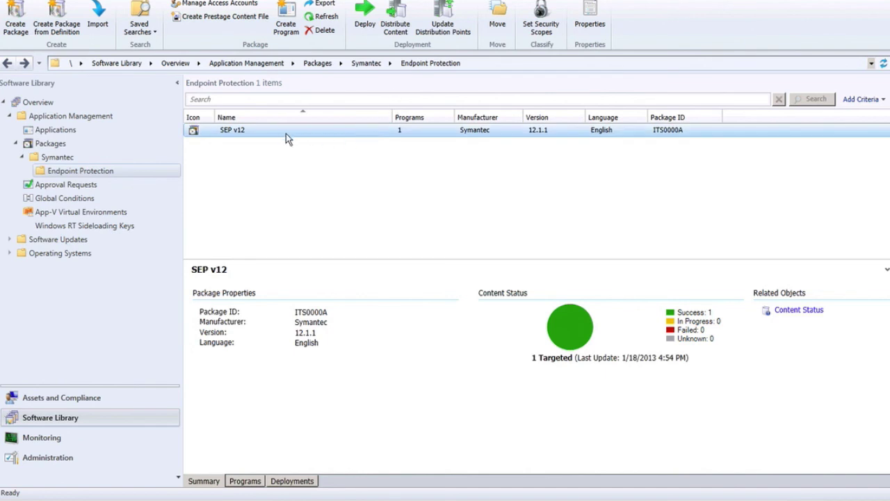
Step: Start deploying the SEP v12 package and target the Software Installation Approved device collection
{"action": "left_click", "coordinate": [366, 10]}
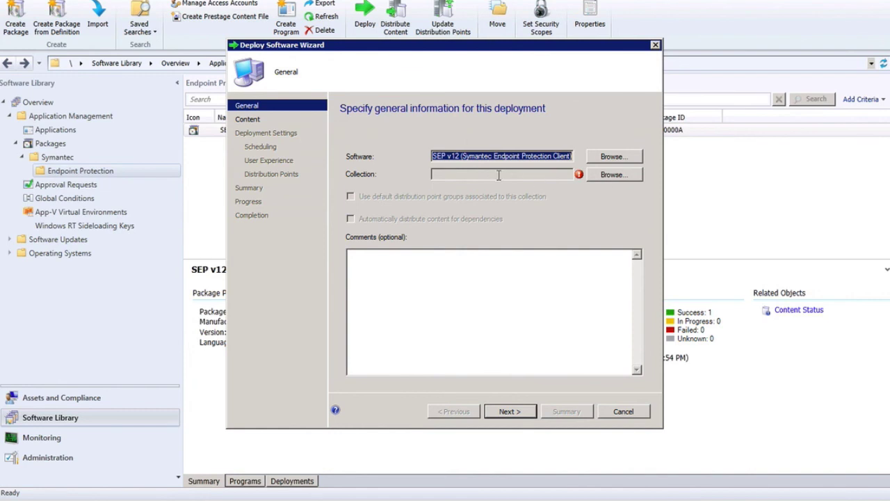
{"action": "left_click", "coordinate": [617, 176]}
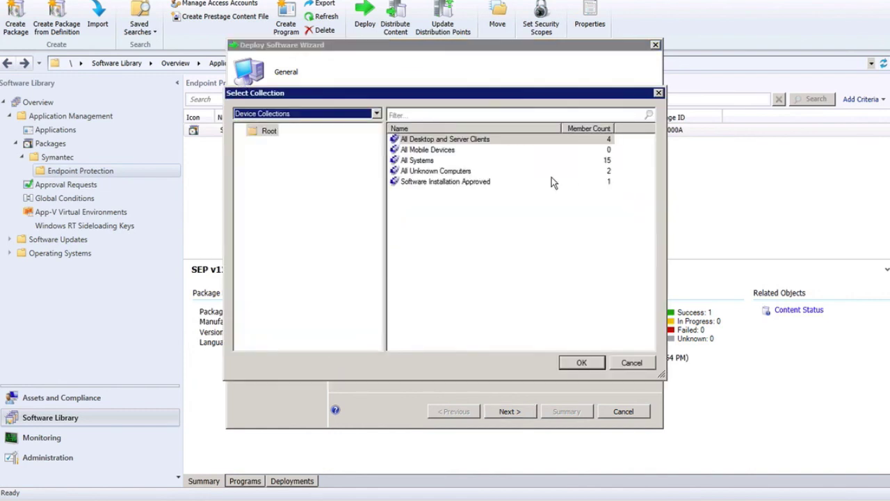
{"action": "left_click", "coordinate": [473, 183]}
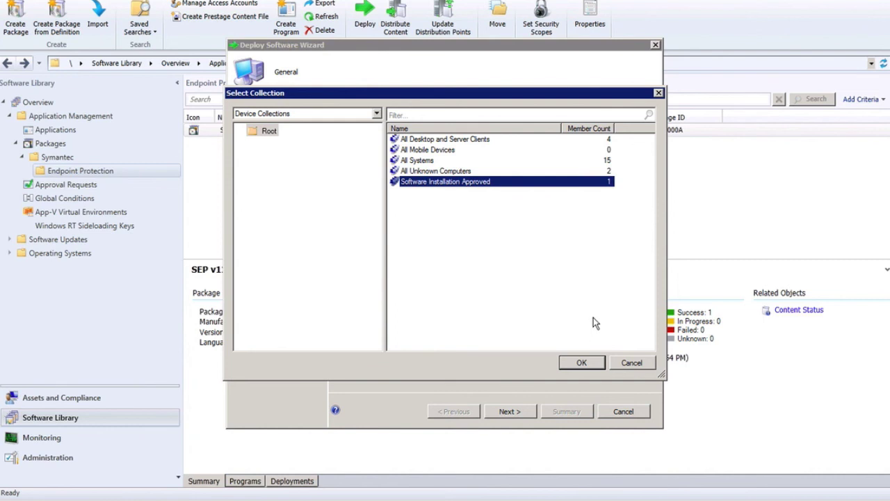
{"action": "left_click", "coordinate": [583, 363]}
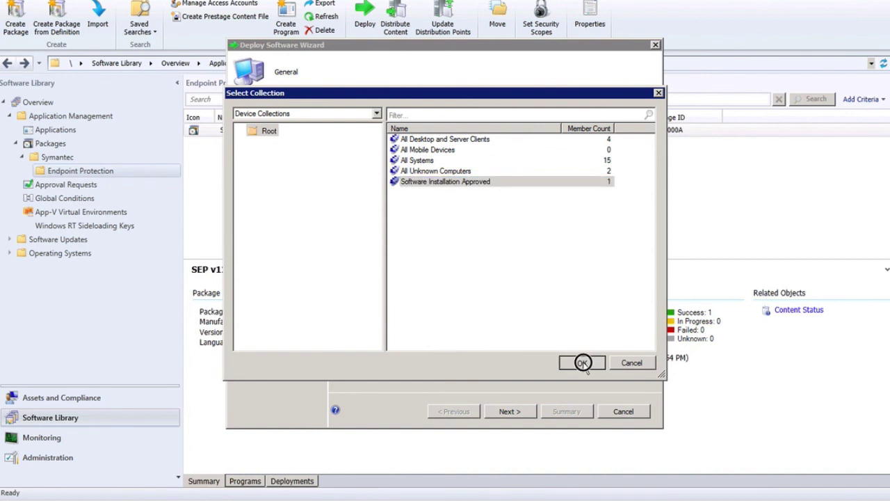
{"action": "left_click", "coordinate": [515, 412]}
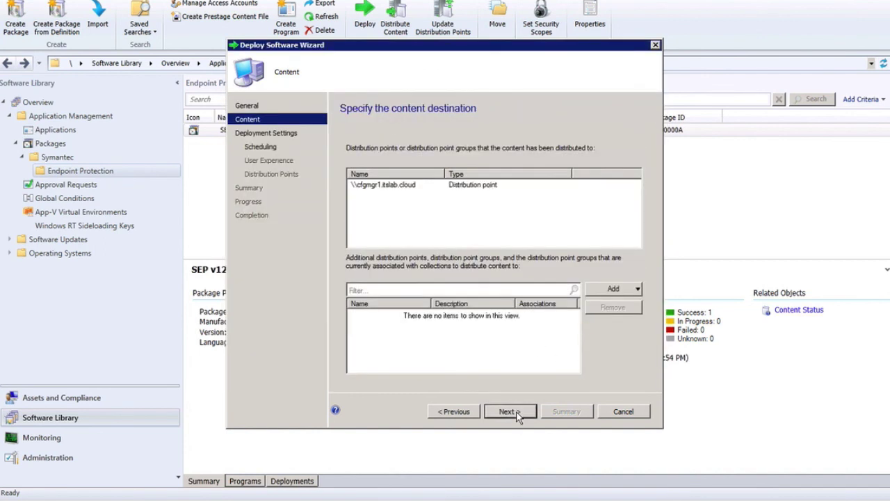
Step: Keep cfgmgr1.itslab.cloud as the deployment's content destination and leave the deployment purpose as Required
{"action": "left_click", "coordinate": [394, 186]}
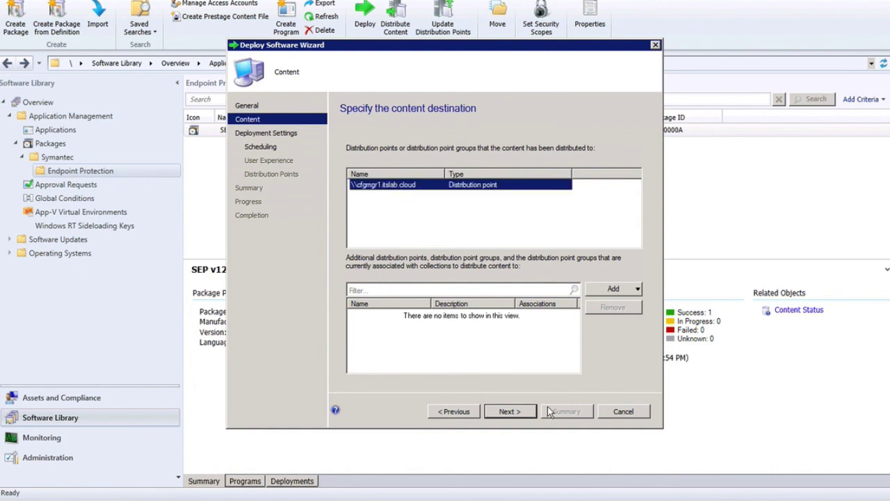
{"action": "left_click", "coordinate": [512, 411]}
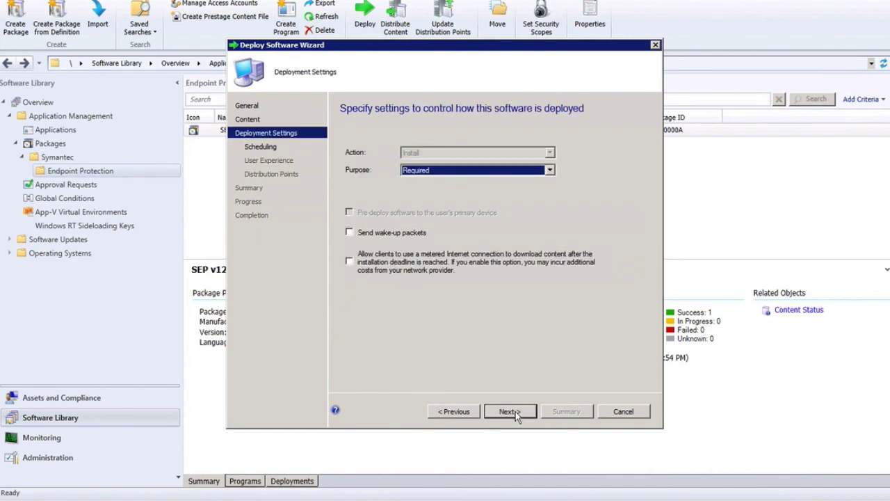
{"action": "left_click", "coordinate": [448, 173]}
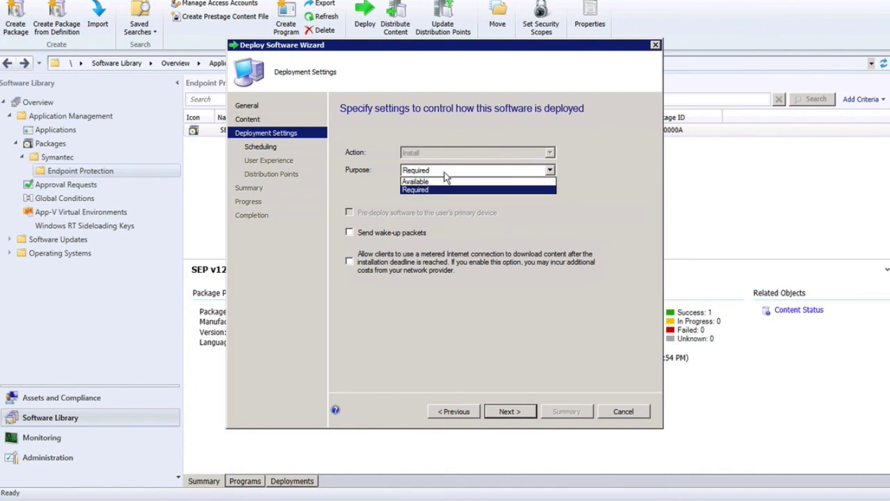
{"action": "left_click", "coordinate": [448, 174]}
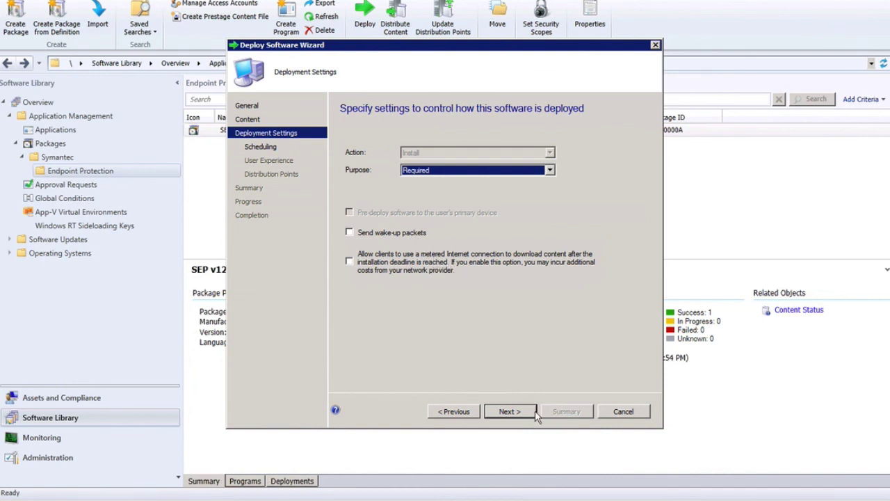
{"action": "left_click", "coordinate": [510, 412]}
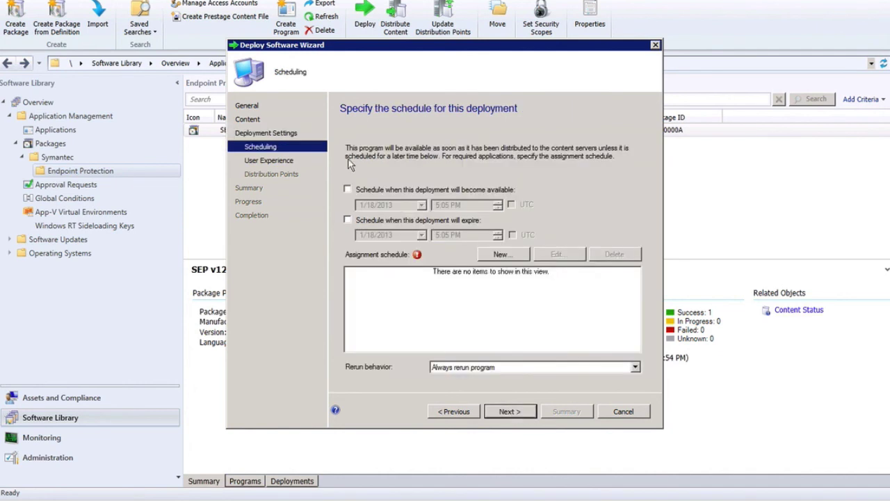
Step: Schedule the deployment to become available on 1/18/2013 at 5:05 PM and expire on 1/20/2013 at 5:05 PM
{"action": "left_click", "coordinate": [366, 189]}
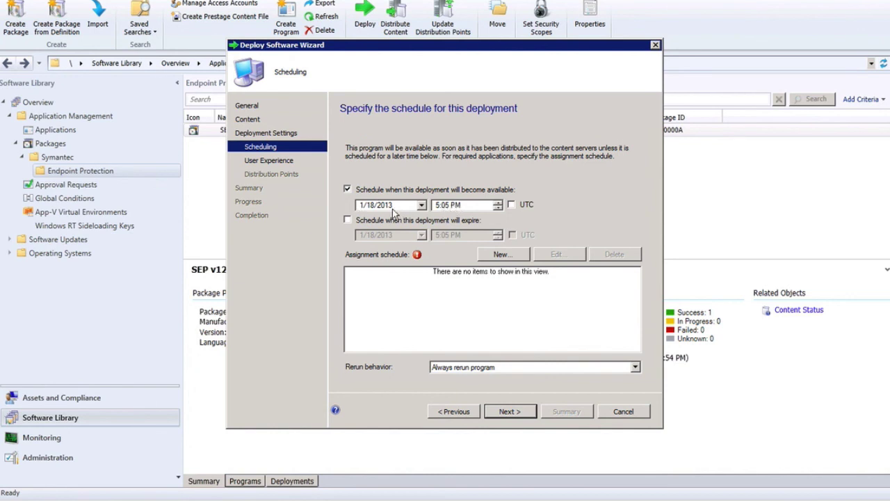
{"action": "left_click", "coordinate": [376, 221]}
{"action": "left_click", "coordinate": [370, 235]}
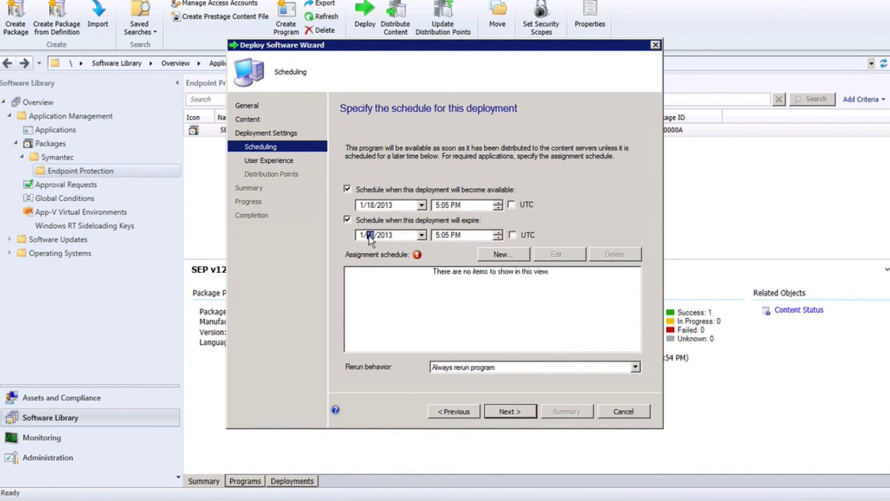
{"action": "type", "text": "20"}
{"action": "left_click", "coordinate": [437, 237]}
Step: Add an assignment schedule of As soon as possible and set the rerun behavior to Never rerun deployed program
{"action": "left_click", "coordinate": [504, 256]}
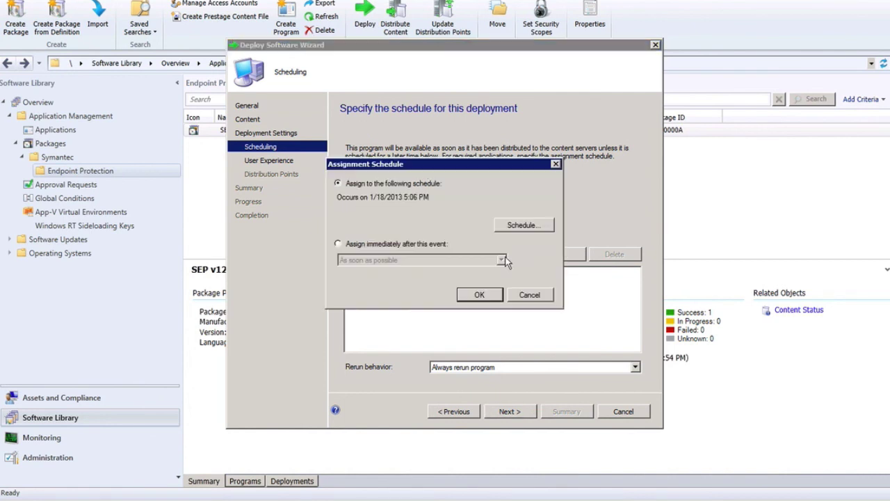
{"action": "left_click", "coordinate": [387, 244]}
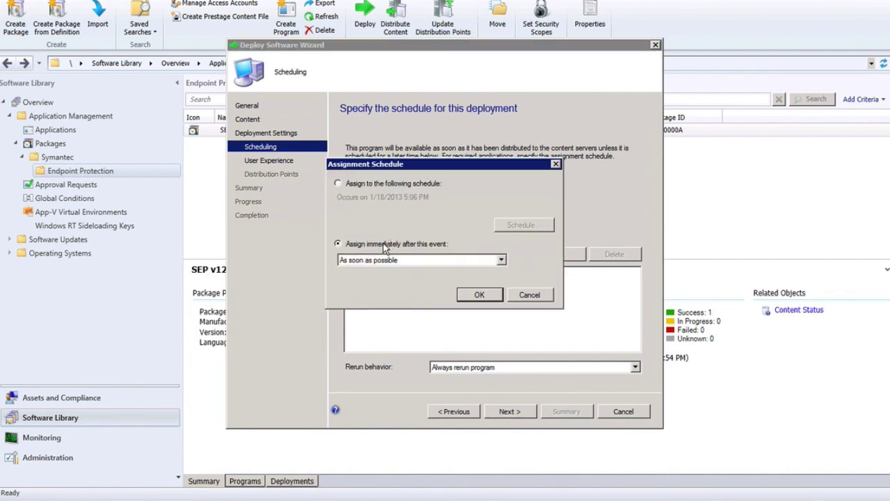
{"action": "left_click", "coordinate": [480, 295]}
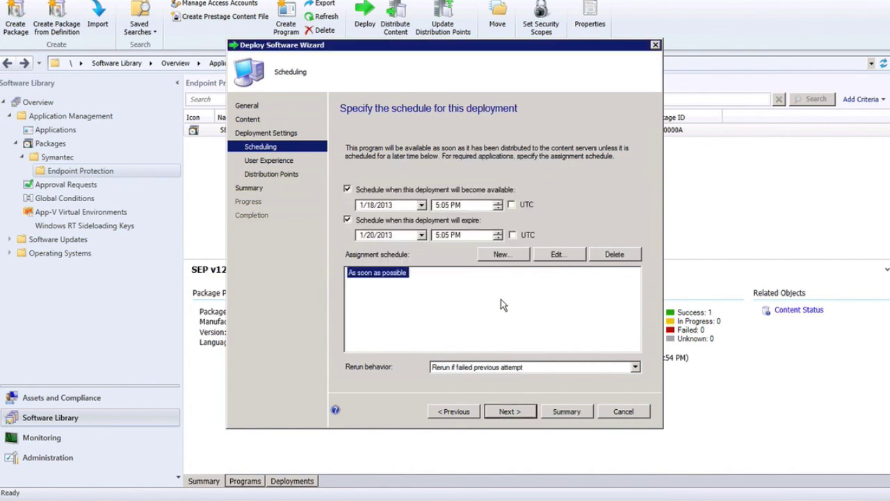
{"action": "left_click", "coordinate": [489, 368]}
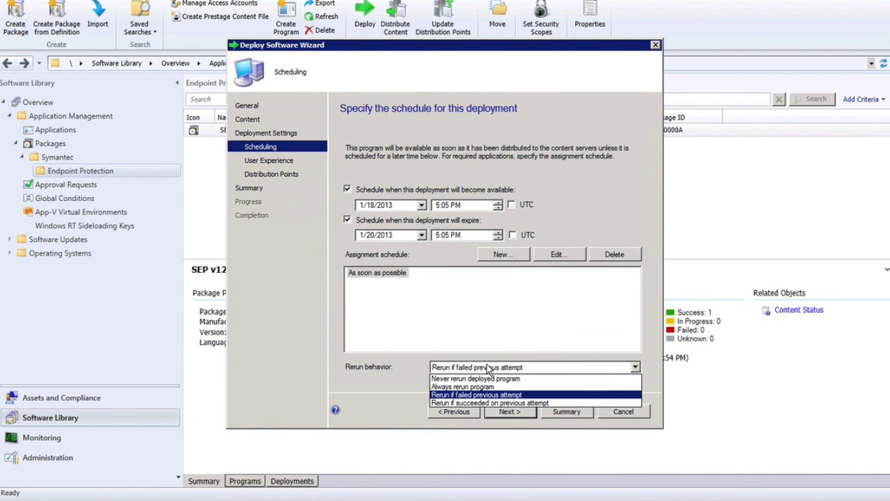
{"action": "left_click", "coordinate": [469, 378]}
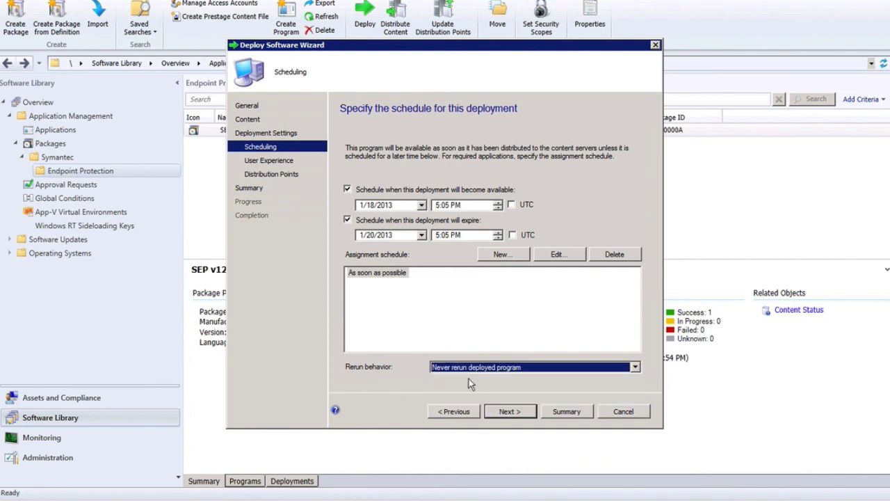
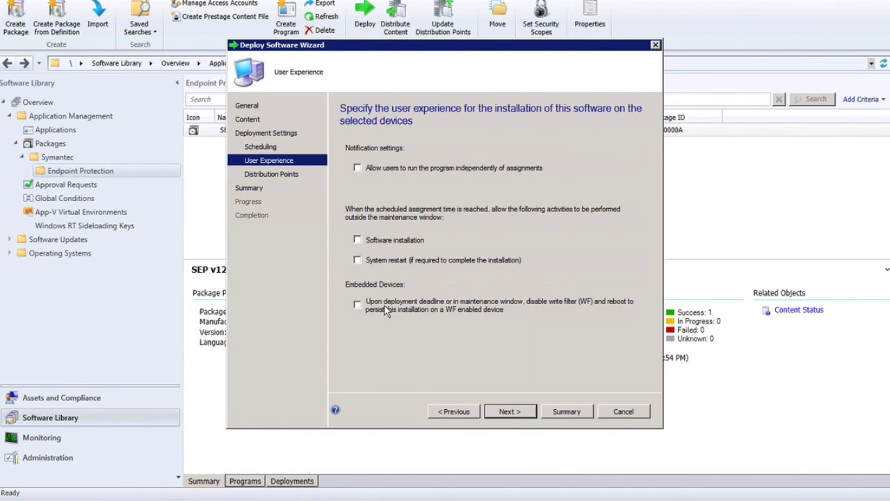
Step: Keep the default user experience, with content downloaded and run locally on fast networks and Do not run program on slow ones
{"action": "left_click", "coordinate": [509, 412]}
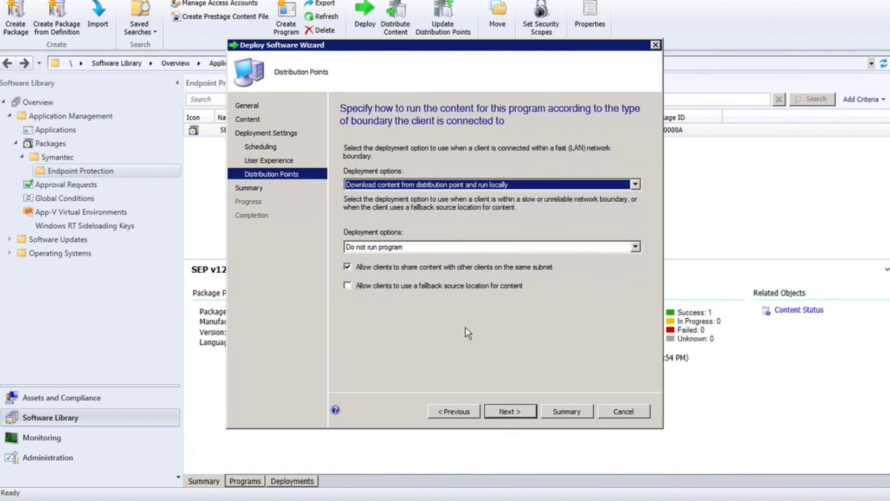
{"action": "left_click", "coordinate": [457, 185]}
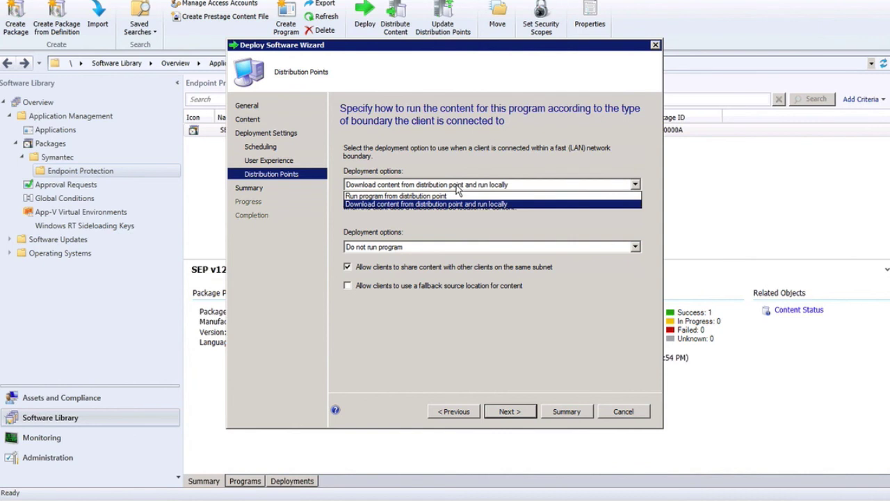
{"action": "left_click", "coordinate": [424, 203]}
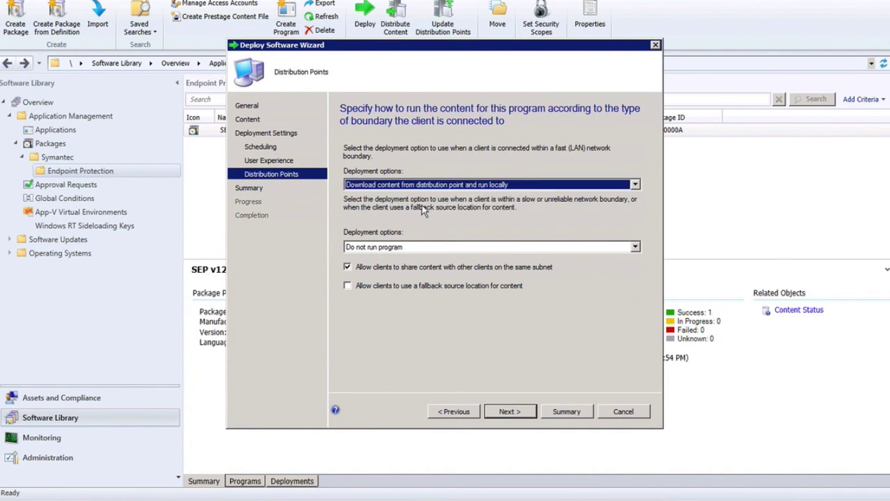
{"action": "left_click", "coordinate": [411, 248]}
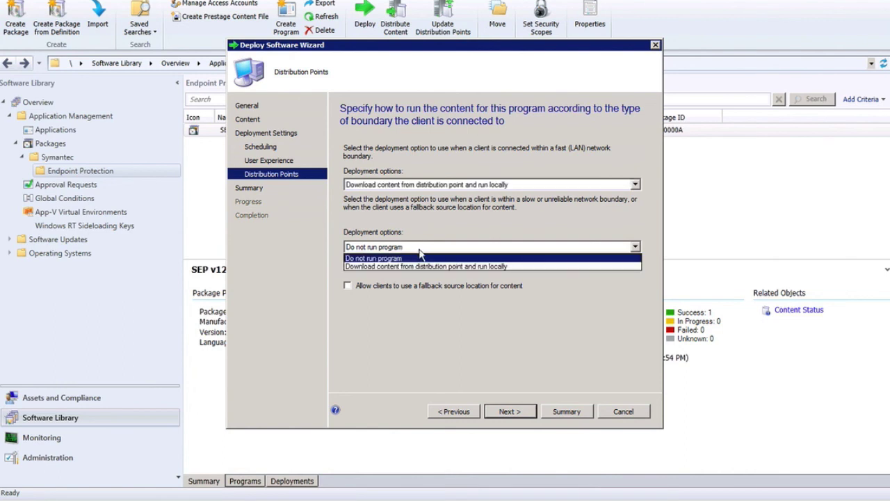
{"action": "left_click", "coordinate": [425, 258]}
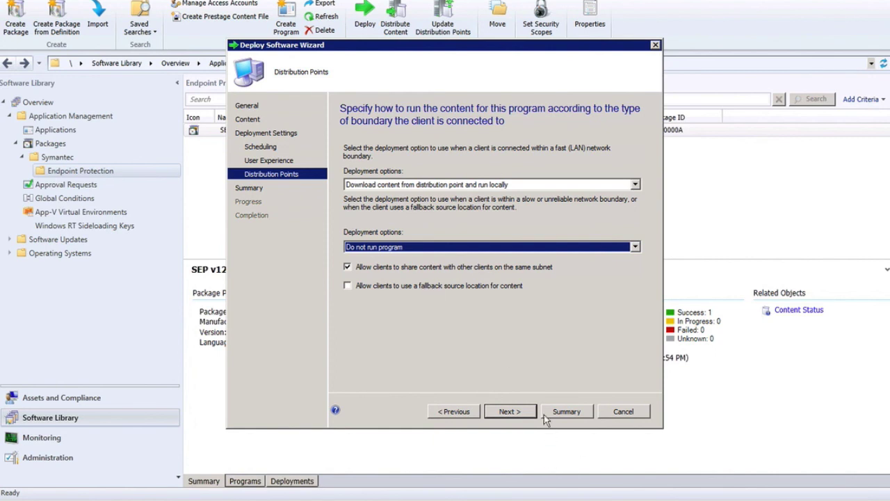
Step: Review the summary of the new deployment and apply its settings
{"action": "left_click", "coordinate": [514, 413]}
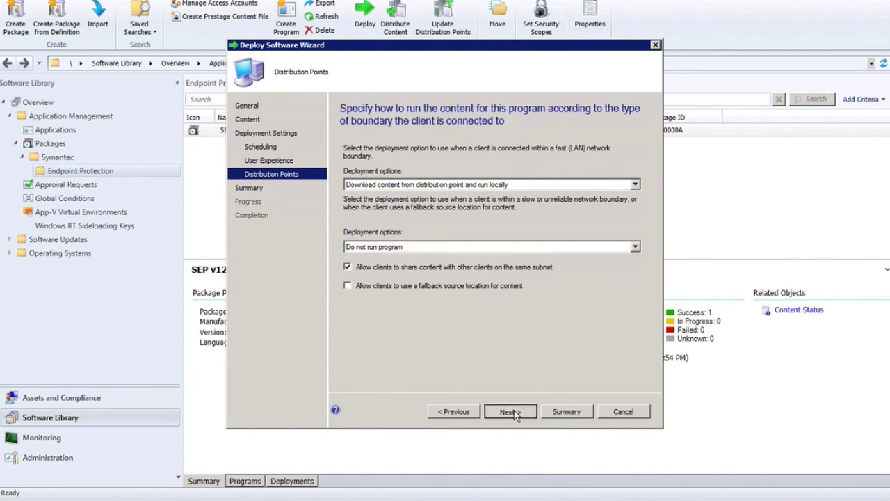
{"action": "left_click_drag", "start_coordinate": [641, 219], "coordinate": [631, 285]}
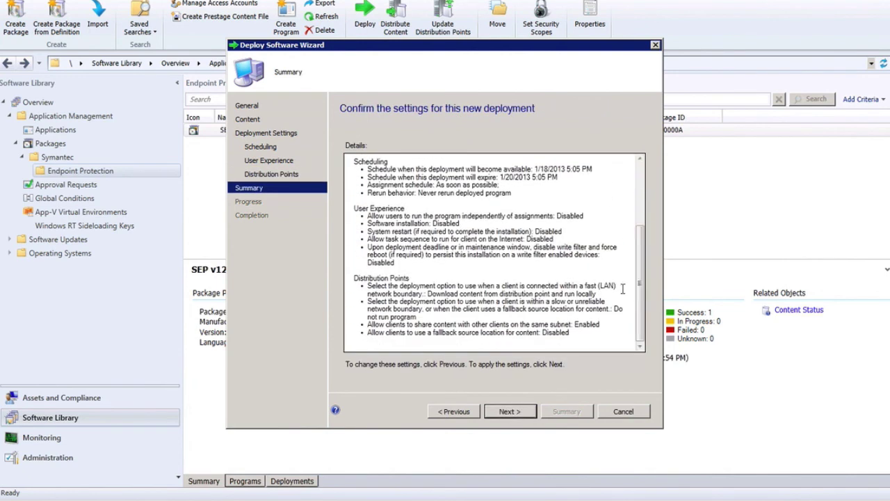
{"action": "left_click", "coordinate": [530, 411]}
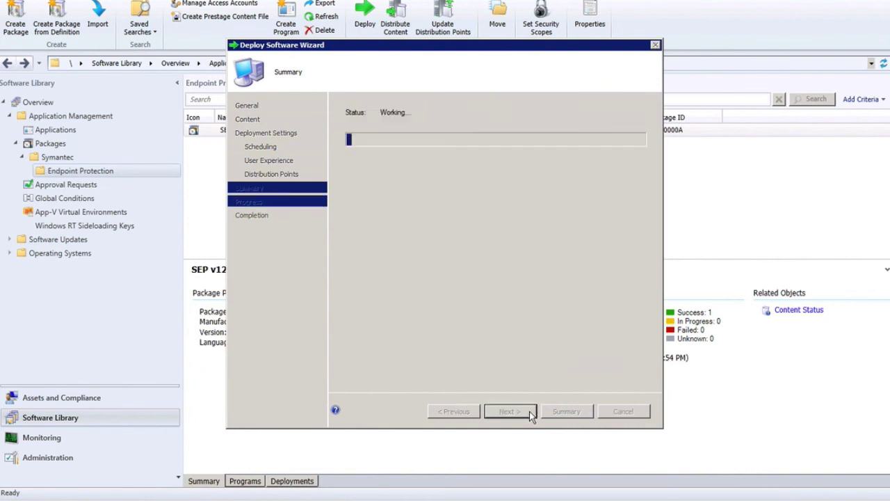